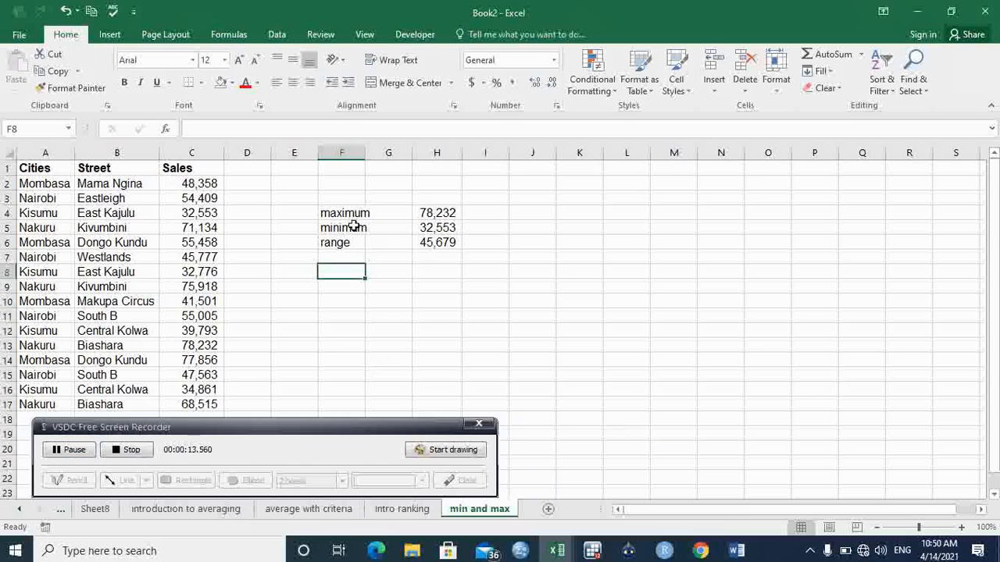
- Review the summary labels and highlight the Nairobi rows in the cities and sales table
{"action": "key", "text": "Up"}
{"action": "left_click", "coordinate": [343, 214]}
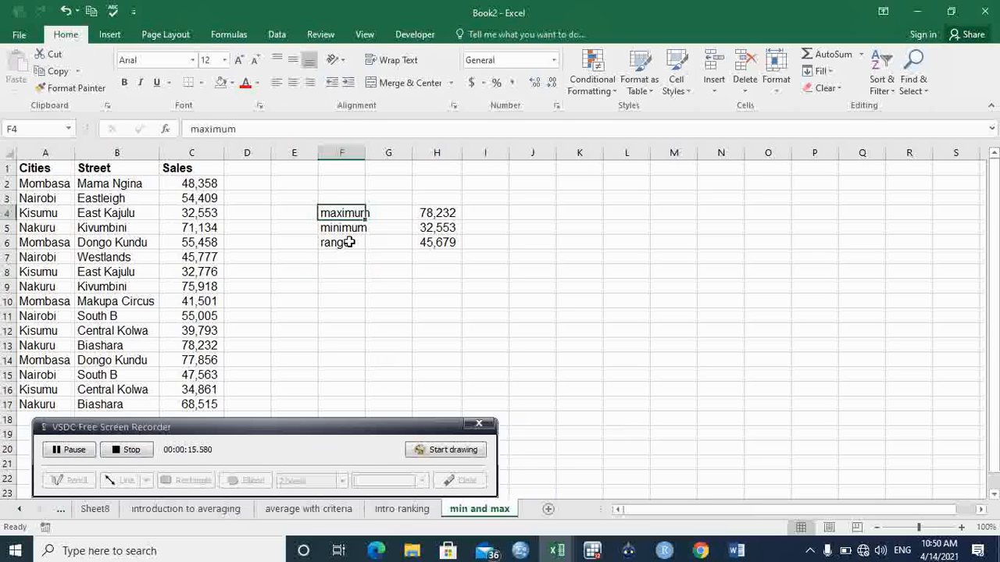
{"action": "left_click", "coordinate": [349, 242]}
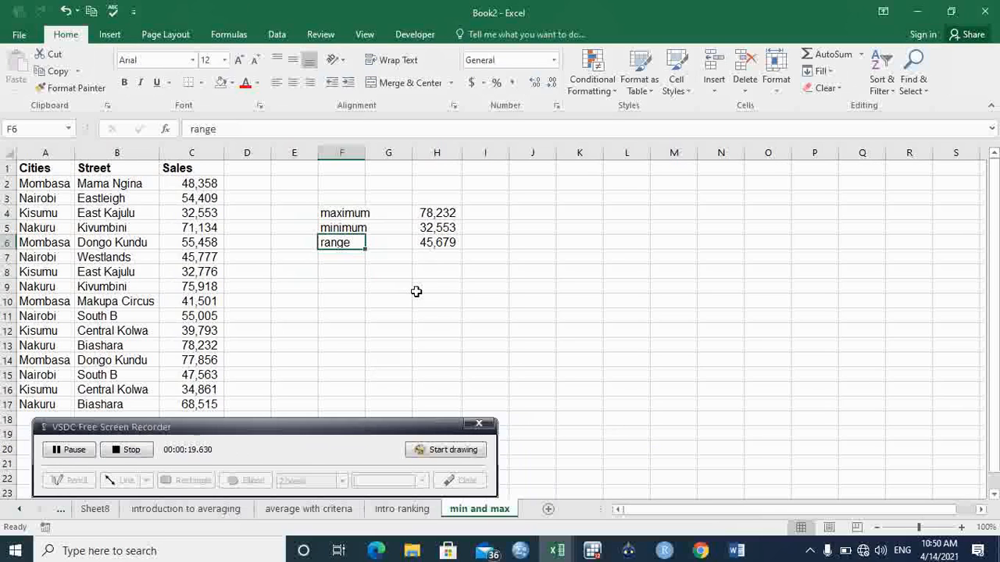
{"action": "left_click", "coordinate": [354, 289]}
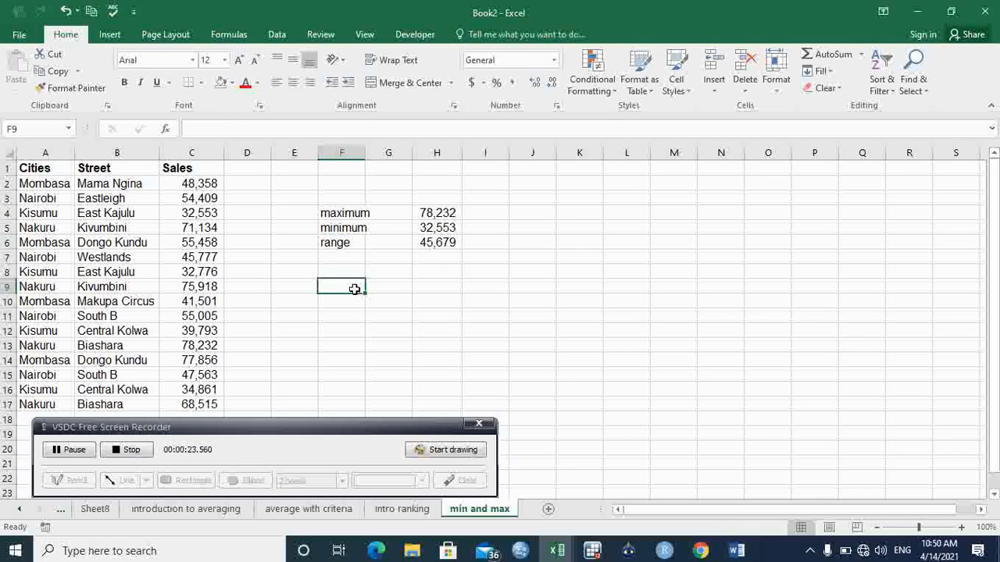
{"action": "left_click", "coordinate": [59, 187]}
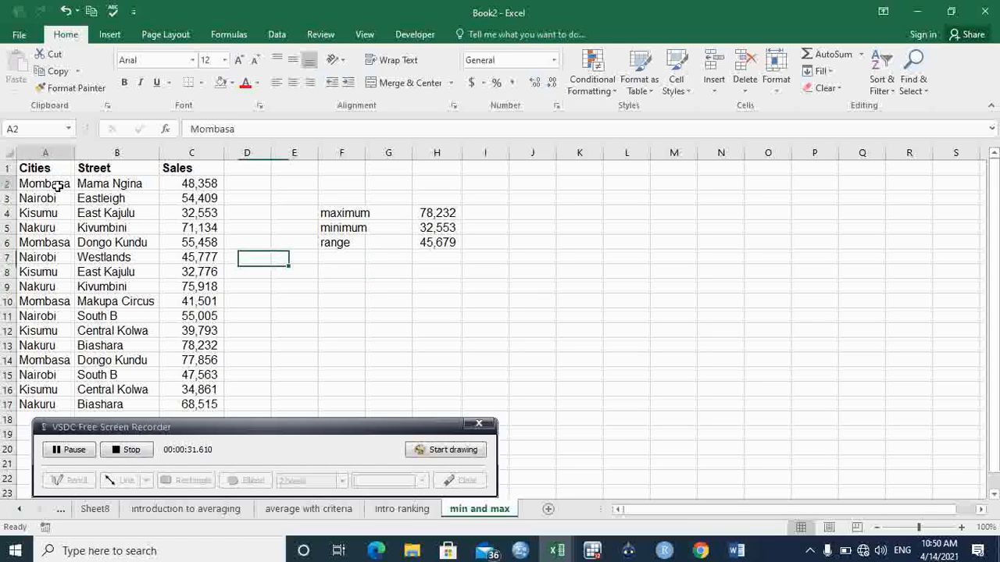
{"action": "left_click", "coordinate": [58, 199]}
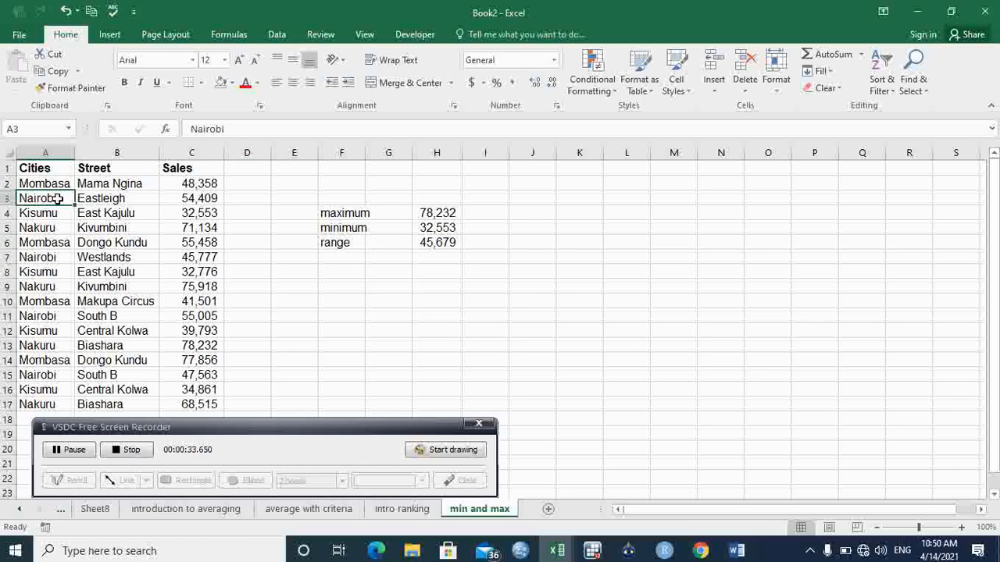
{"action": "left_click_drag", "start_coordinate": [58, 199], "coordinate": [212, 200]}
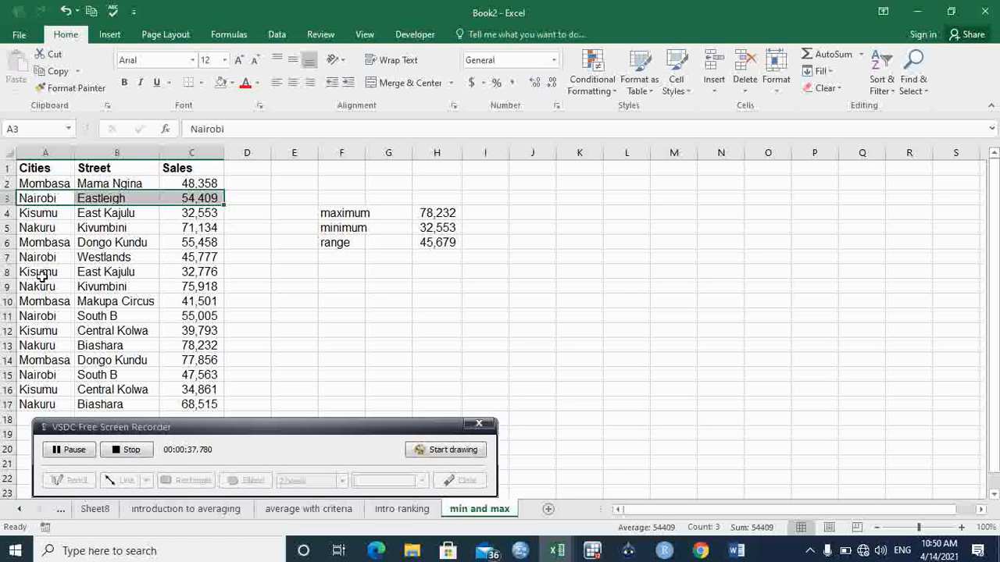
{"action": "left_click_drag", "start_coordinate": [34, 257], "coordinate": [205, 270]}
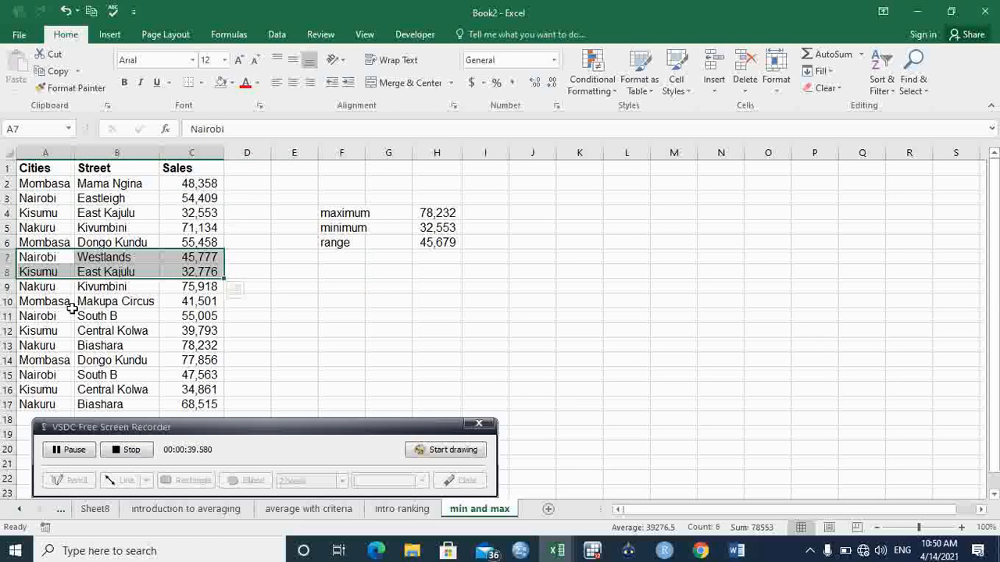
{"action": "left_click_drag", "start_coordinate": [72, 316], "coordinate": [156, 320]}
{"action": "left_click_drag", "start_coordinate": [39, 361], "coordinate": [127, 382]}
{"action": "left_click", "coordinate": [240, 299]}
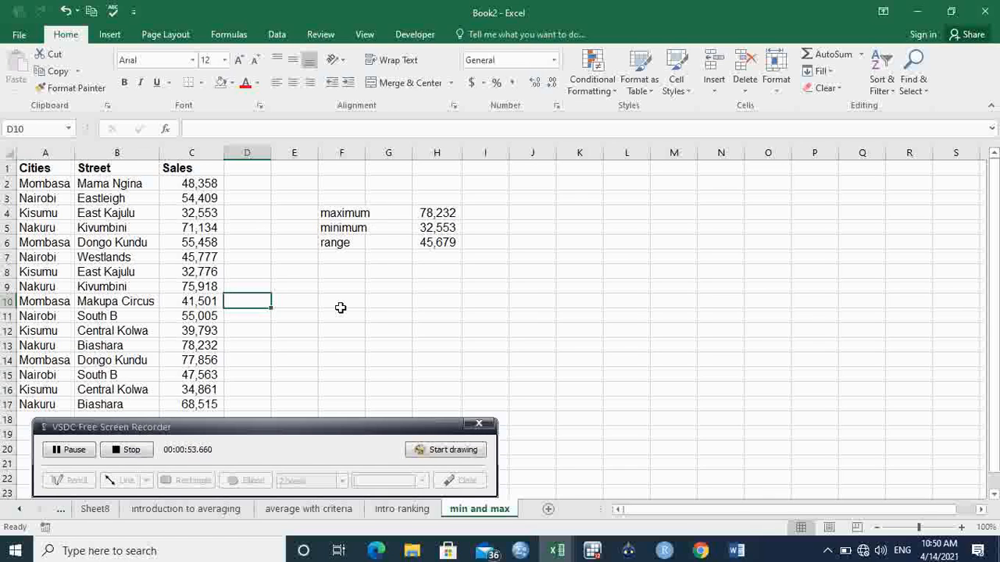
- Enter the label nairobi in cell F8
{"action": "left_click", "coordinate": [342, 272]}
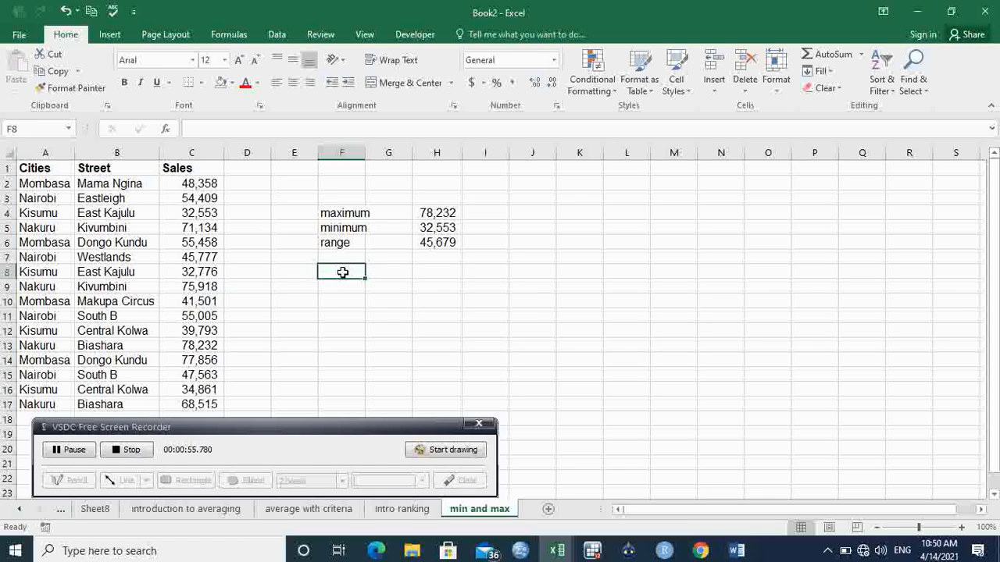
{"action": "type", "text": "nai"}
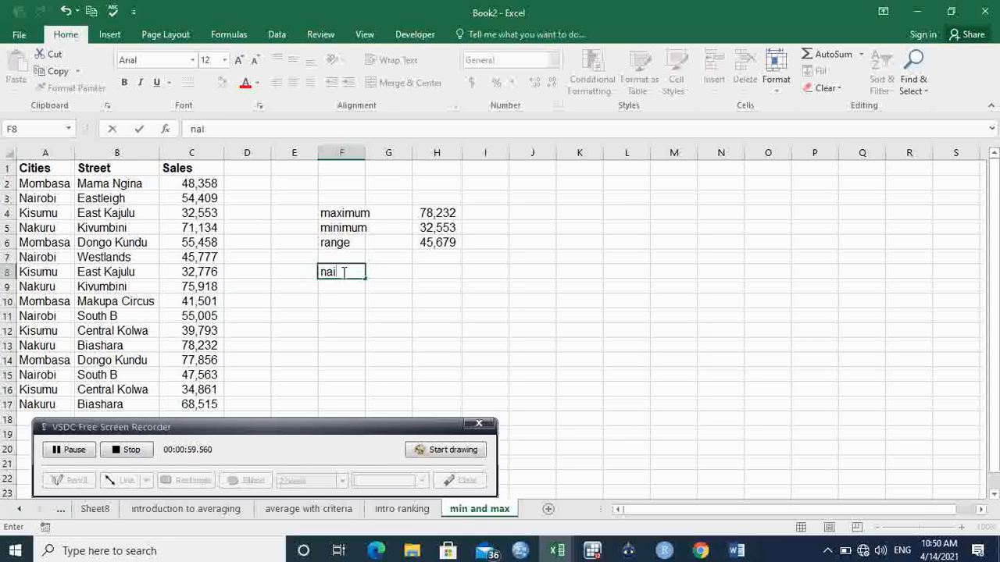
{"action": "type", "text": "robi"}
{"action": "left_click", "coordinate": [443, 268]}
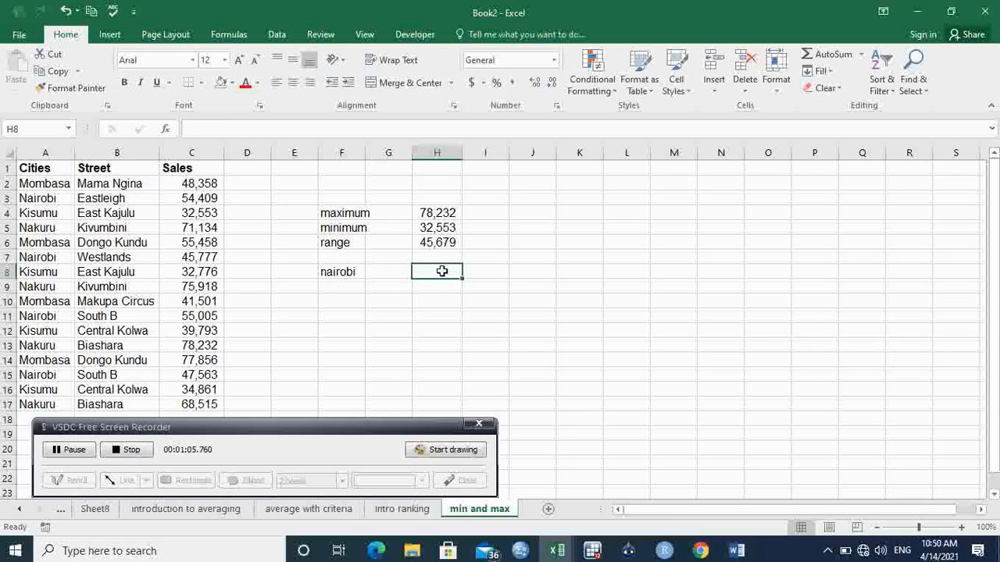
- Enter the array formula =MAX(IF(A2:A17=F8,C2:C17)) in H8 to get Nairobi's highest sales
{"action": "type", "text": "="}
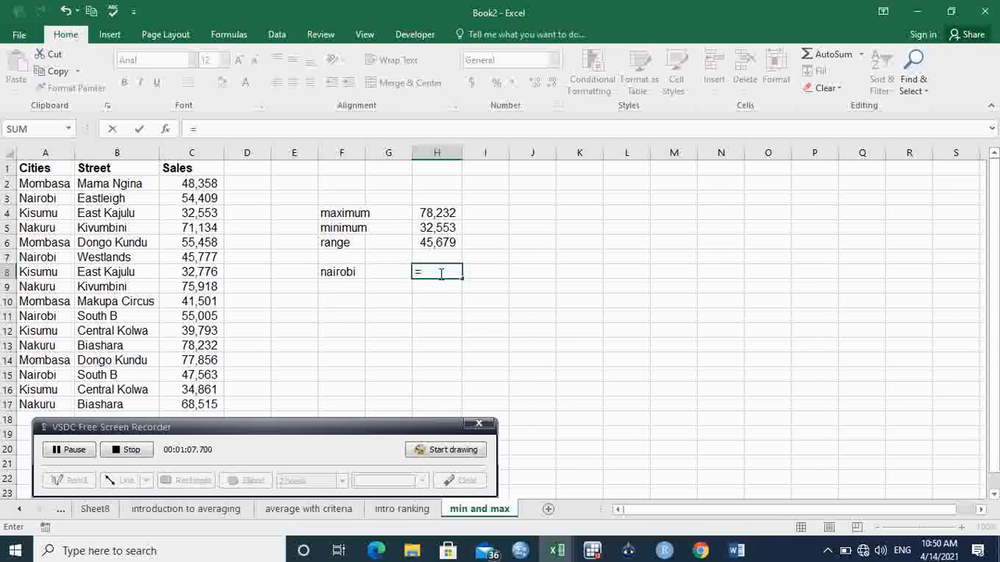
{"action": "type", "text": "max"}
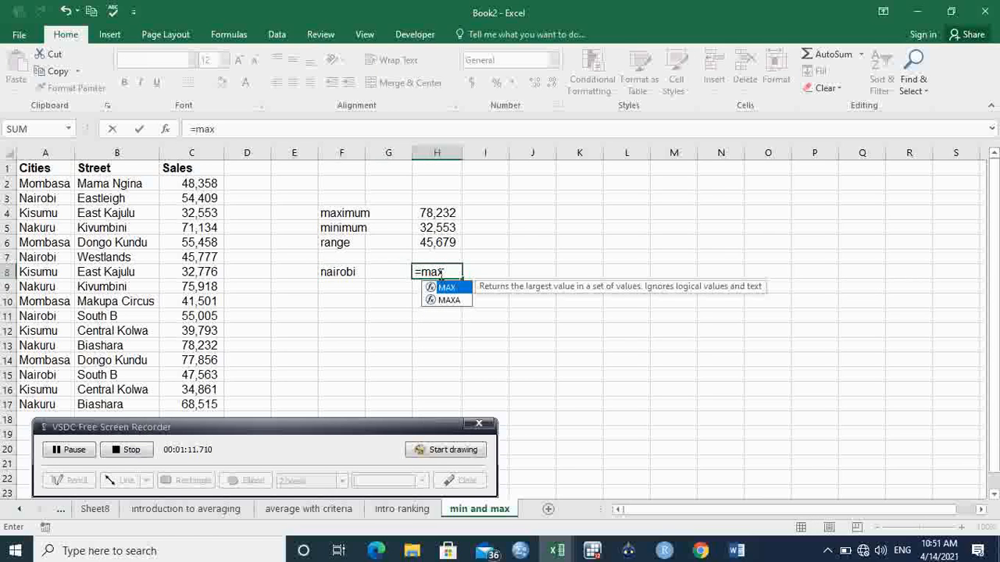
{"action": "key", "text": "Tab"}
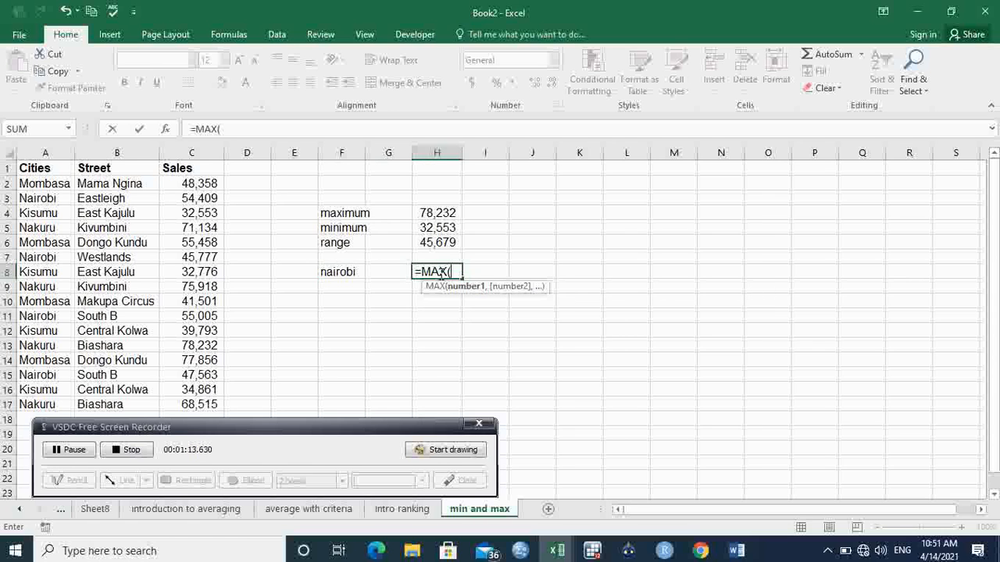
{"action": "type", "text": "if"}
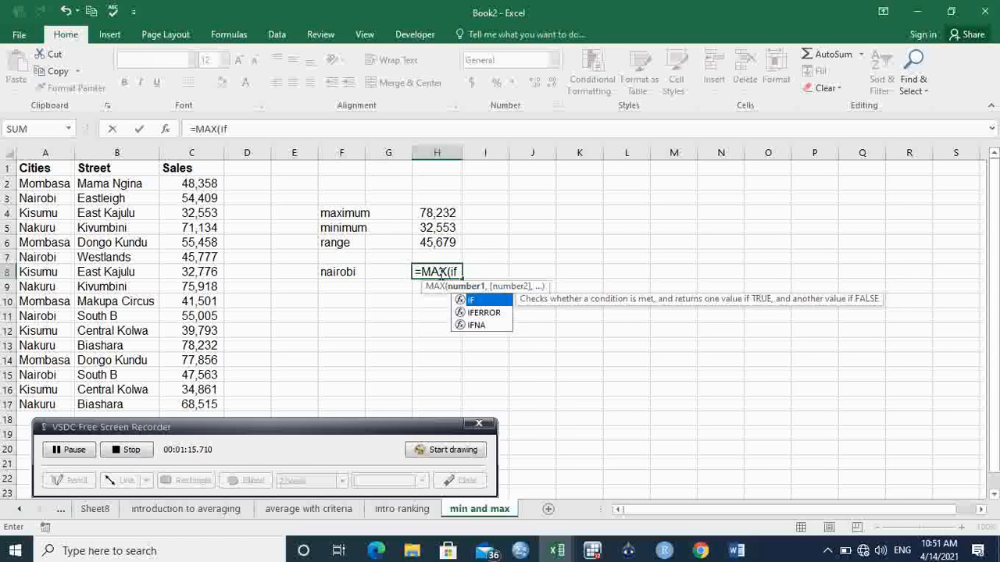
{"action": "key", "text": "Tab"}
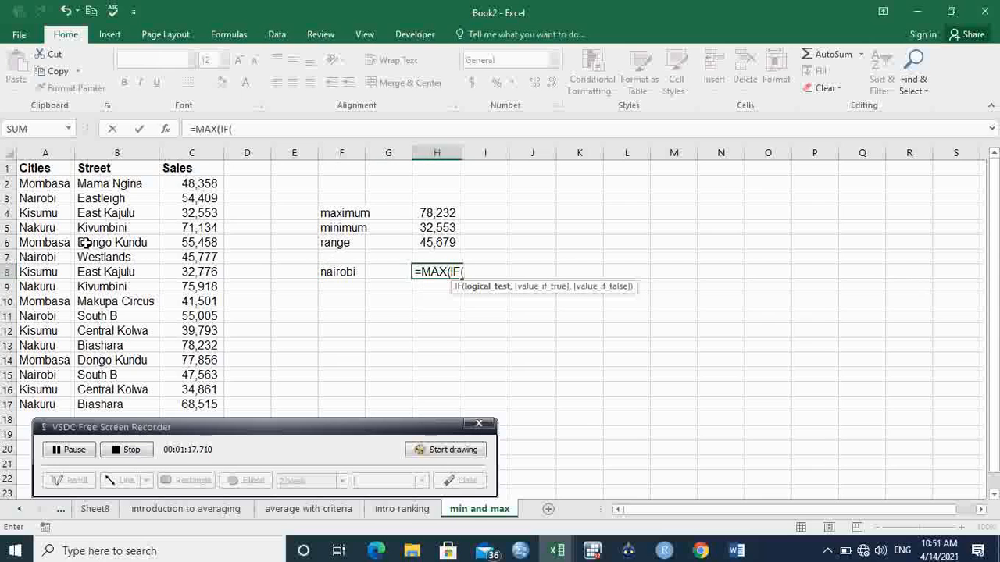
{"action": "left_click_drag", "start_coordinate": [45, 183], "coordinate": [42, 404]}
{"action": "type", "text": "="}
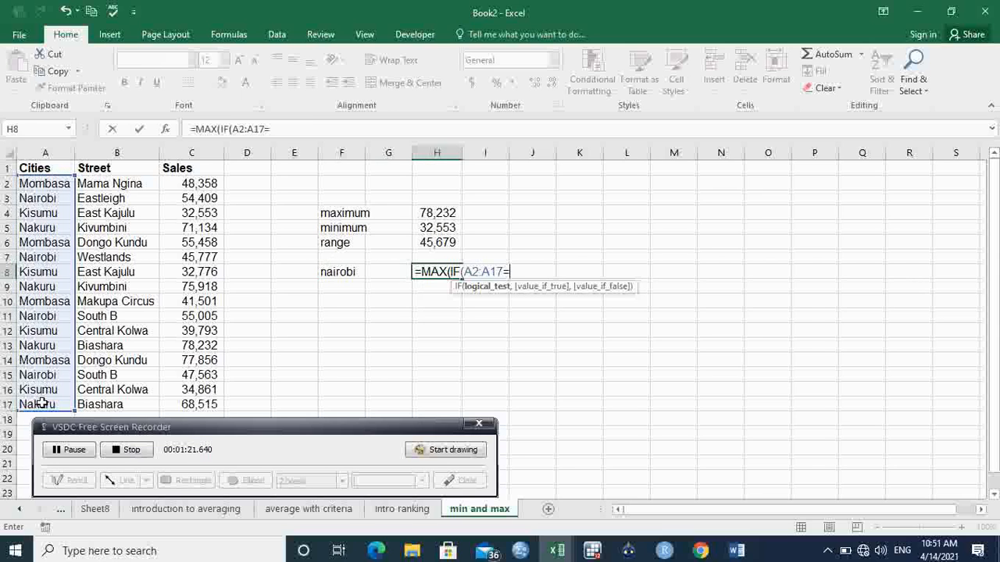
{"action": "left_click", "coordinate": [354, 271]}
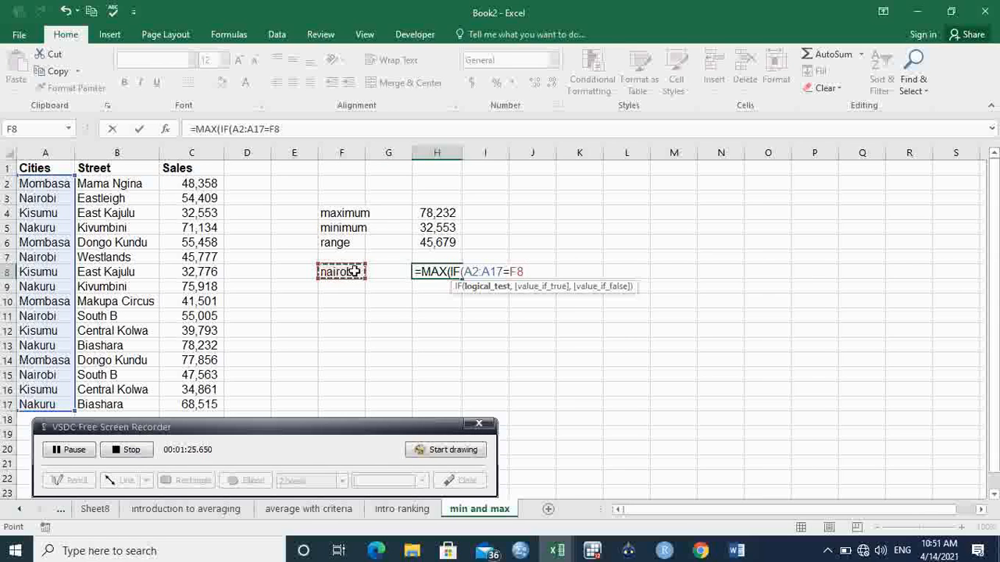
{"action": "type", "text": ","}
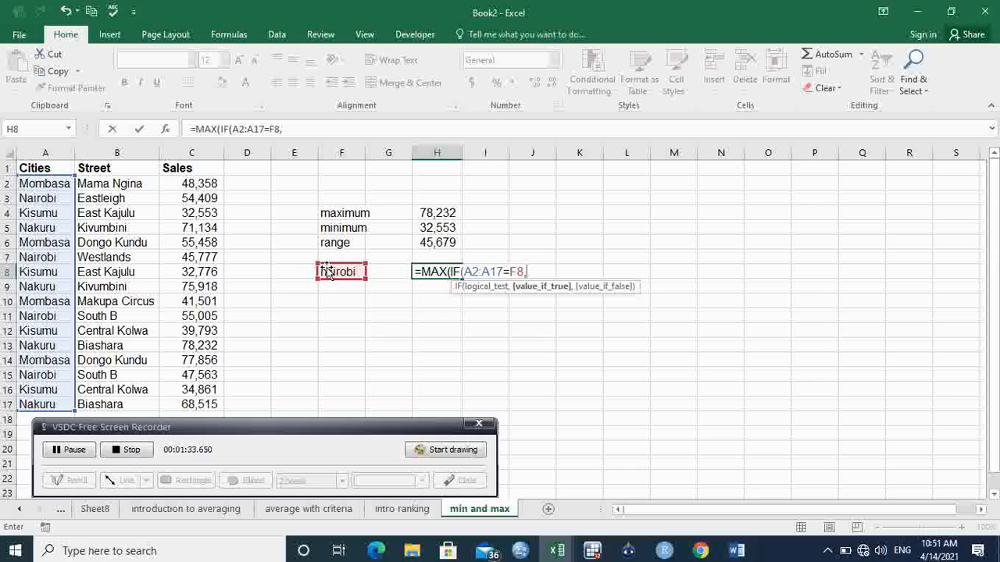
{"action": "left_click_drag", "start_coordinate": [206, 184], "coordinate": [205, 404]}
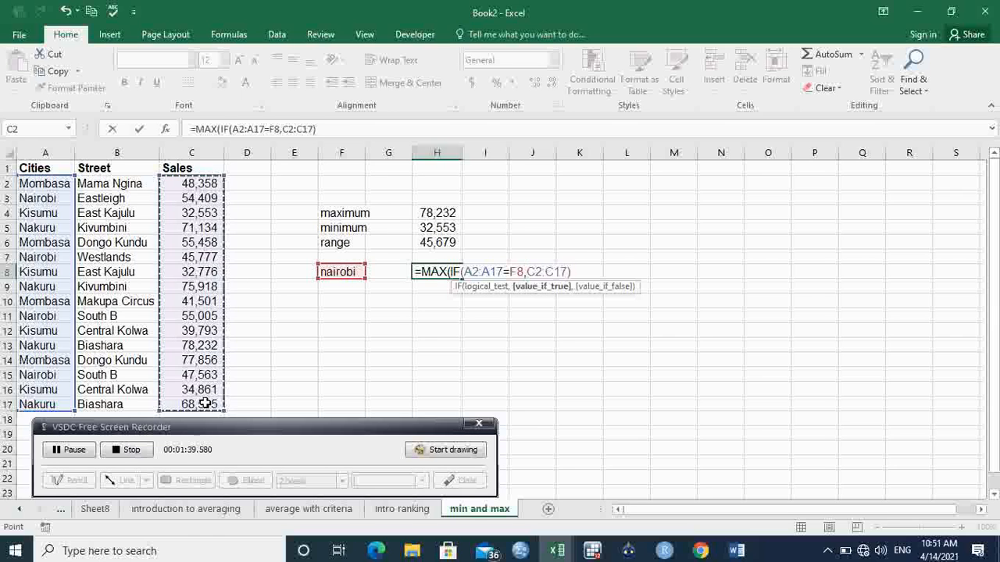
{"action": "type", "text": "))"}
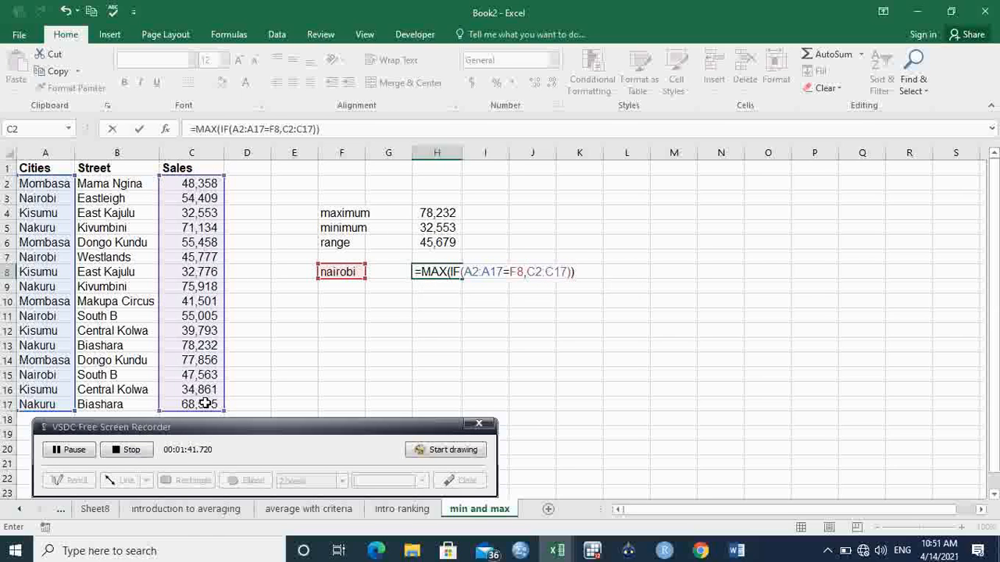
{"action": "key", "text": "ctrl+shift+Return"}
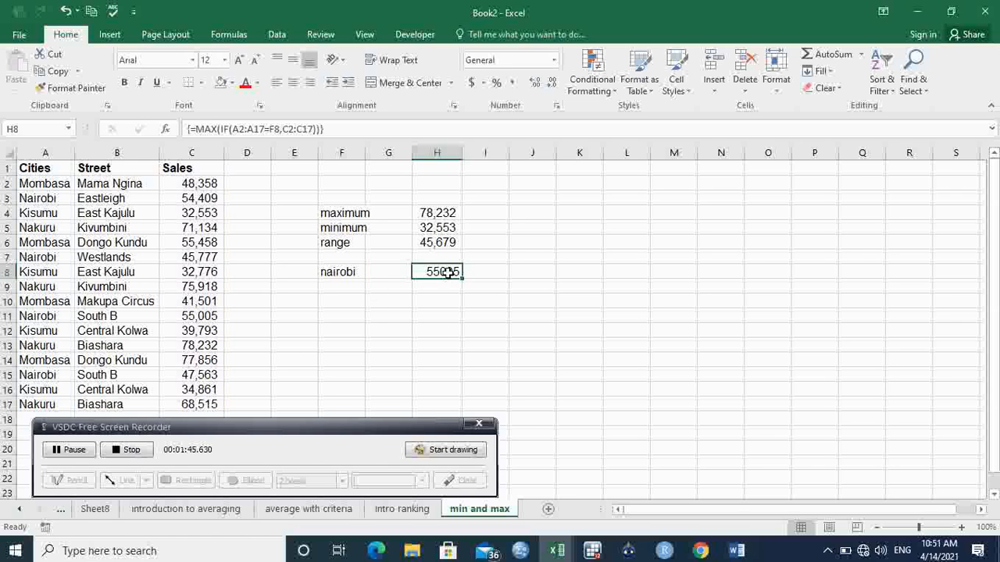
- Apply comma style to the Nairobi maximum in H8 and remove both decimal places
{"action": "left_click", "coordinate": [512, 83]}
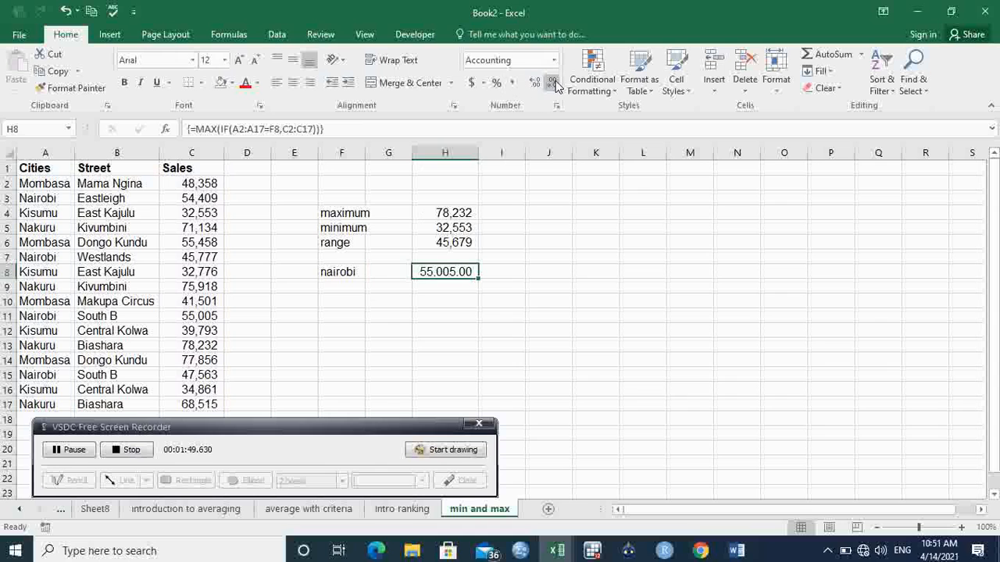
{"action": "left_click", "coordinate": [553, 83]}
{"action": "left_click", "coordinate": [553, 83]}
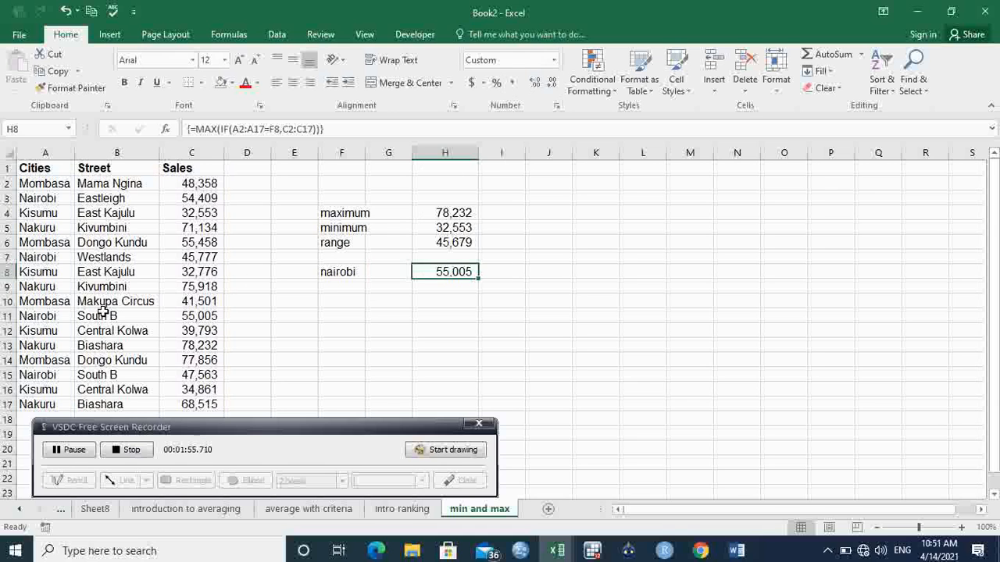
- Compare the Nairobi maximum against the Nairobi sales rows and recheck the formula in H8
{"action": "left_click", "coordinate": [6, 316]}
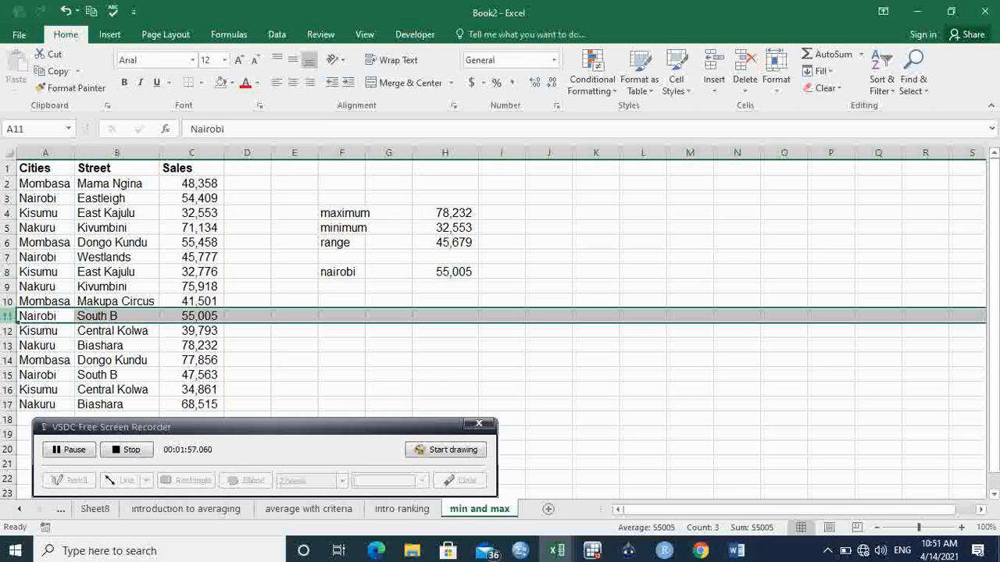
{"action": "left_click", "coordinate": [434, 375]}
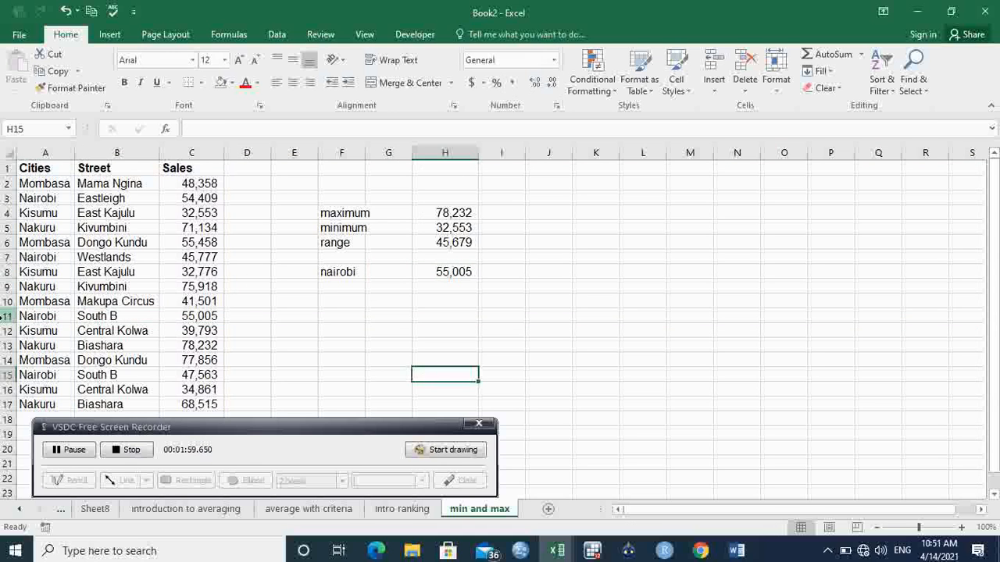
{"action": "left_click", "coordinate": [6, 315]}
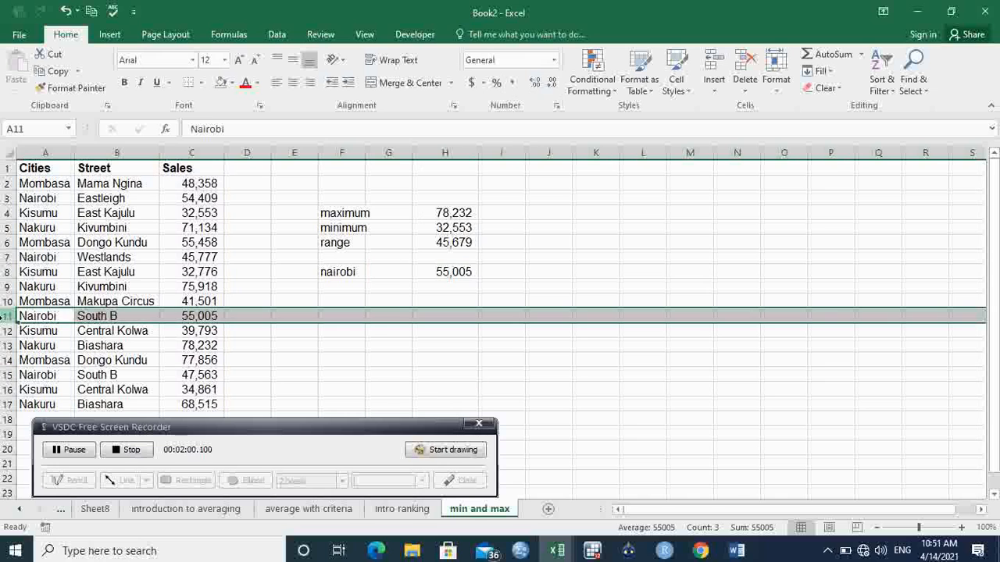
{"action": "left_click", "coordinate": [51, 316]}
{"action": "left_click", "coordinate": [102, 316]}
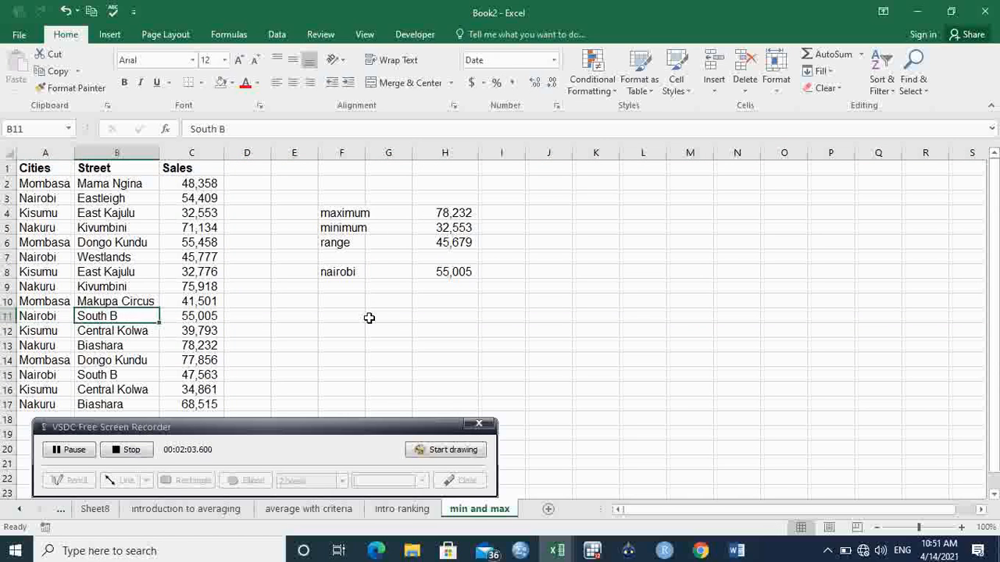
{"action": "left_click", "coordinate": [456, 273]}
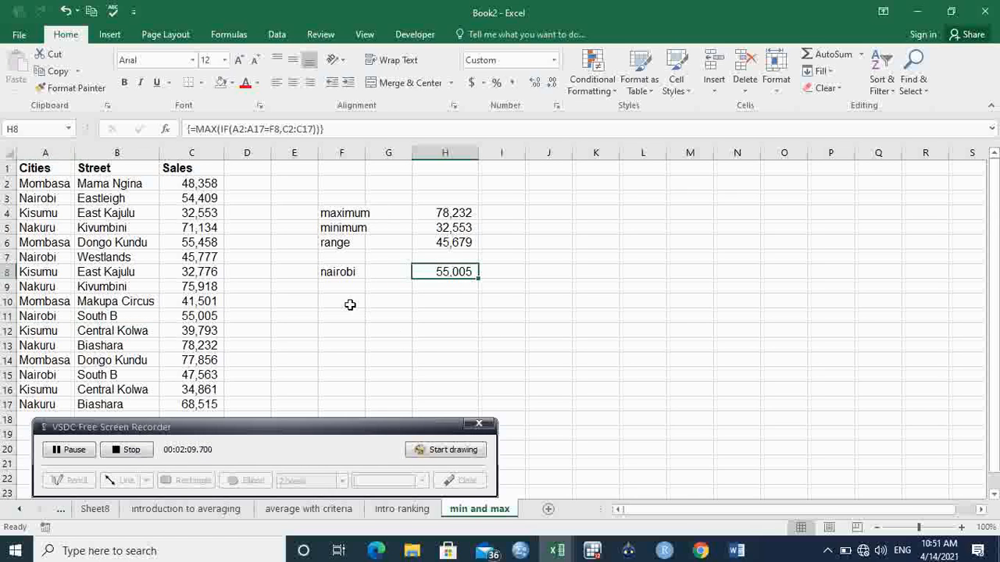
- Label G8 as max and G9 as min beside the nairobi heading
{"action": "left_click", "coordinate": [394, 272]}
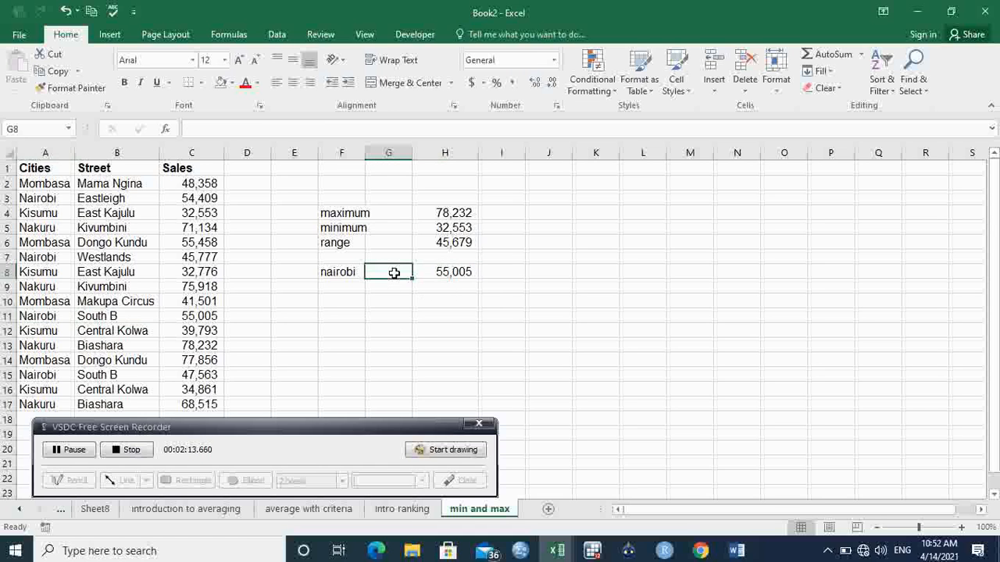
{"action": "type", "text": "max"}
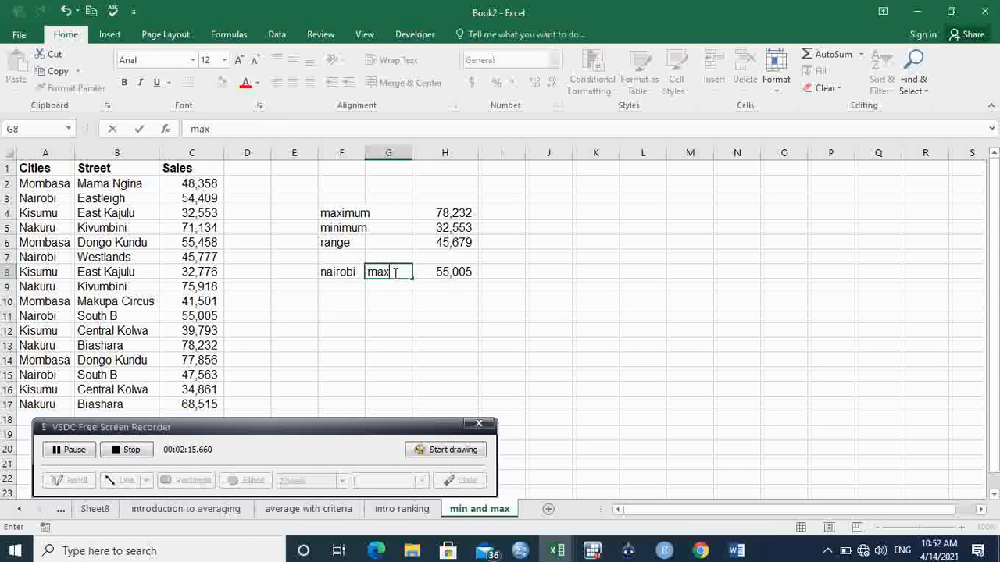
{"action": "left_click", "coordinate": [393, 289]}
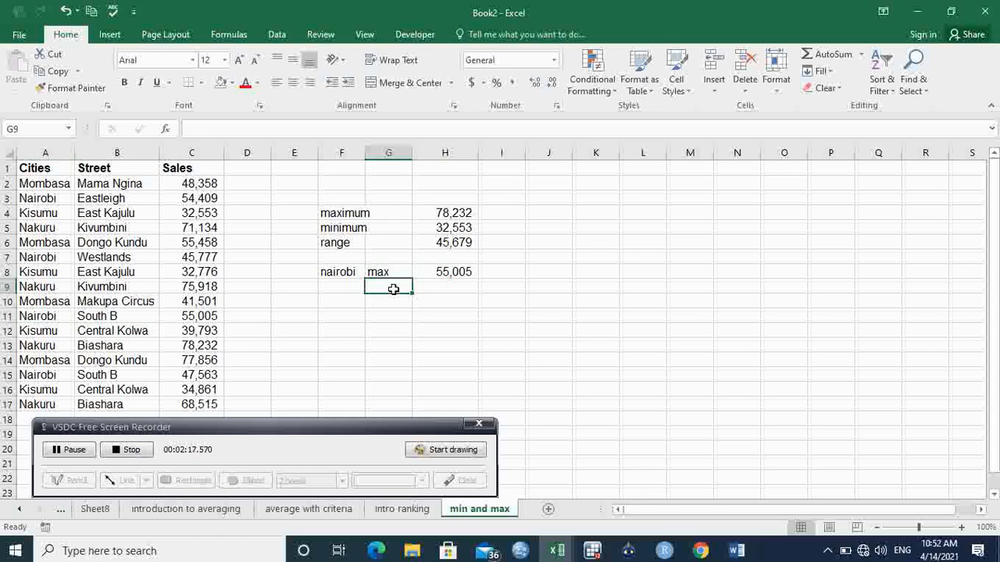
{"action": "type", "text": "mi"}
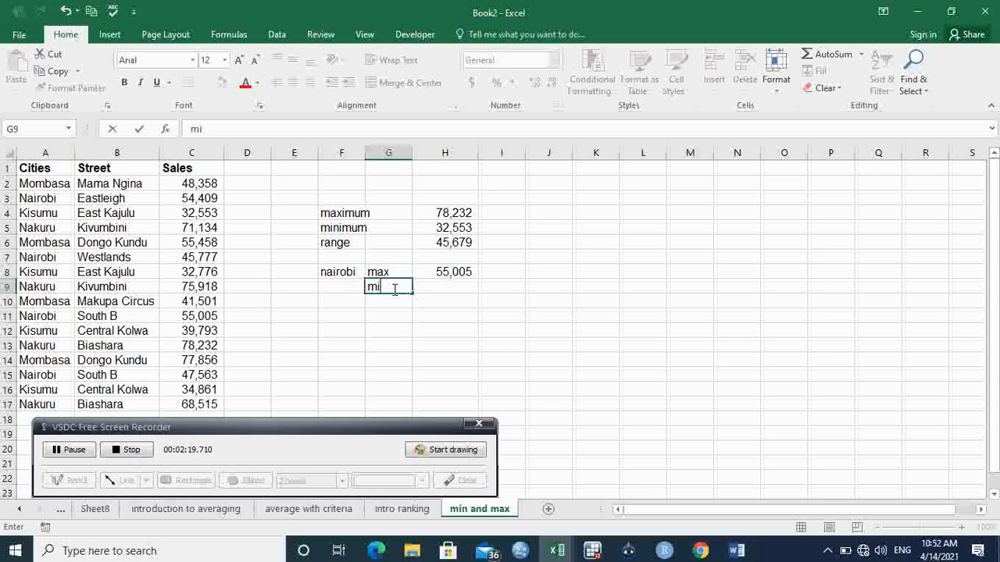
{"action": "type", "text": "n"}
{"action": "left_click", "coordinate": [454, 287]}
- Enter the array formula =MIN(IF(A2:A17=F8,C2:C17)) in H9 to get Nairobi's lowest sales
{"action": "type", "text": "="}
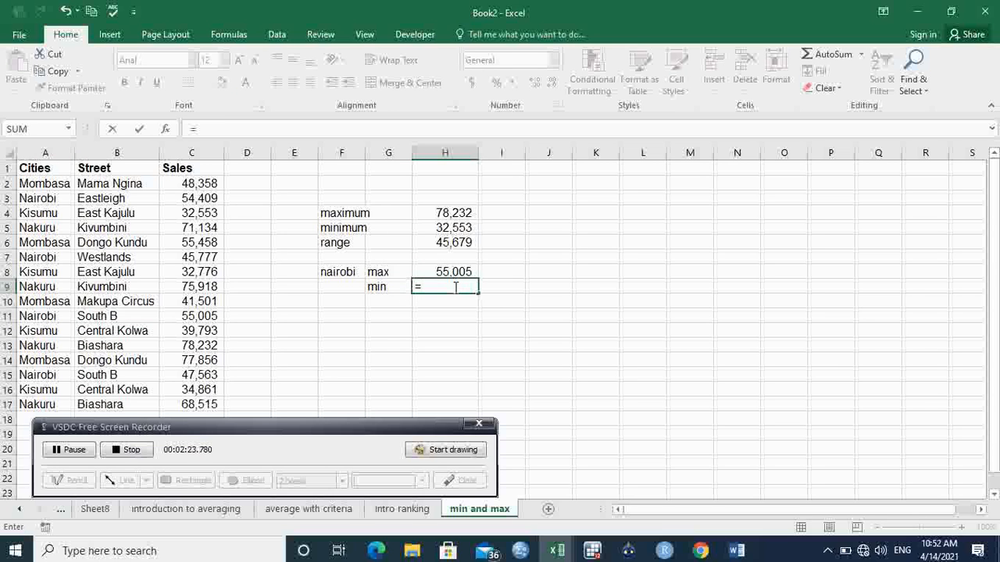
{"action": "type", "text": "min"}
{"action": "key", "text": "Tab"}
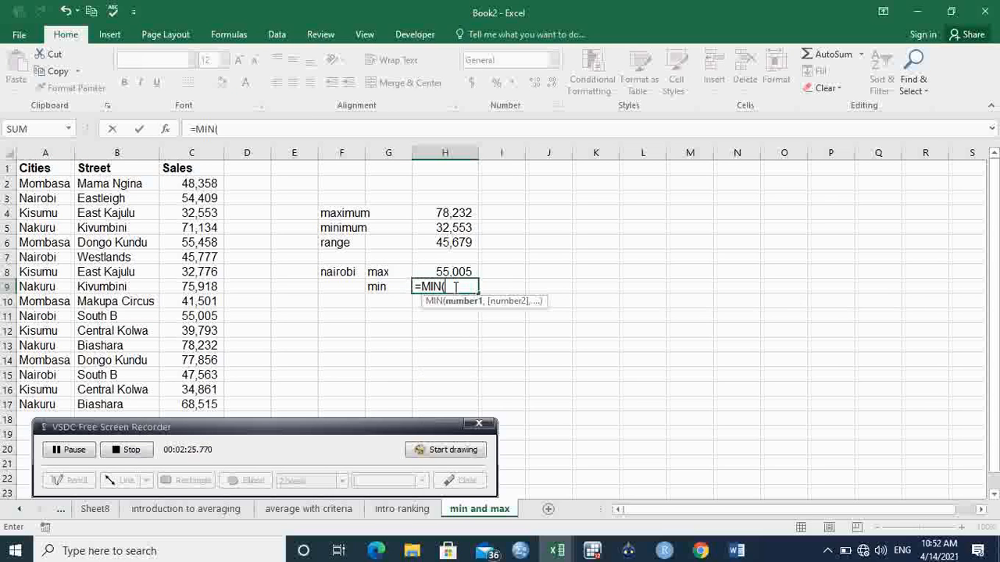
{"action": "type", "text": "if"}
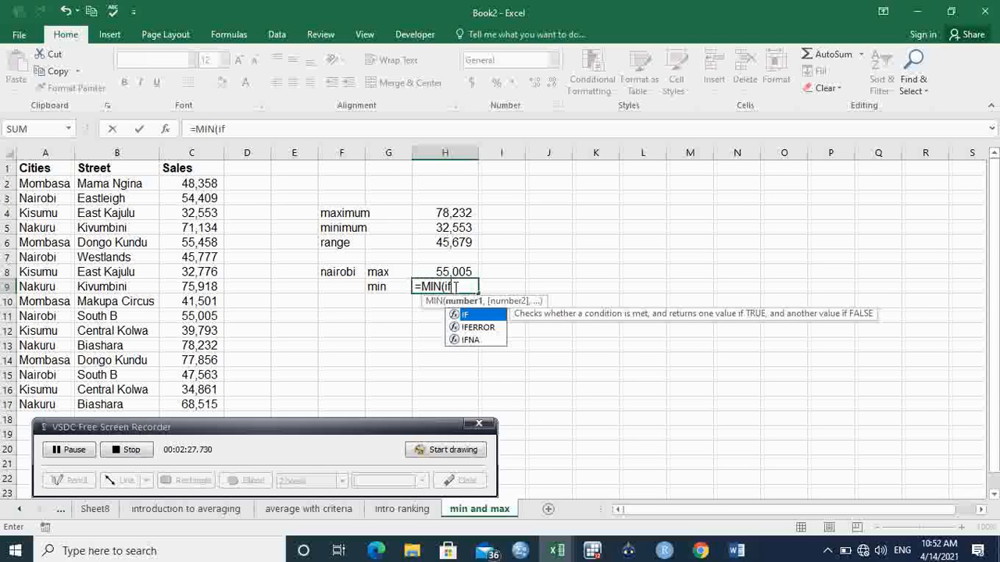
{"action": "key", "text": "Tab"}
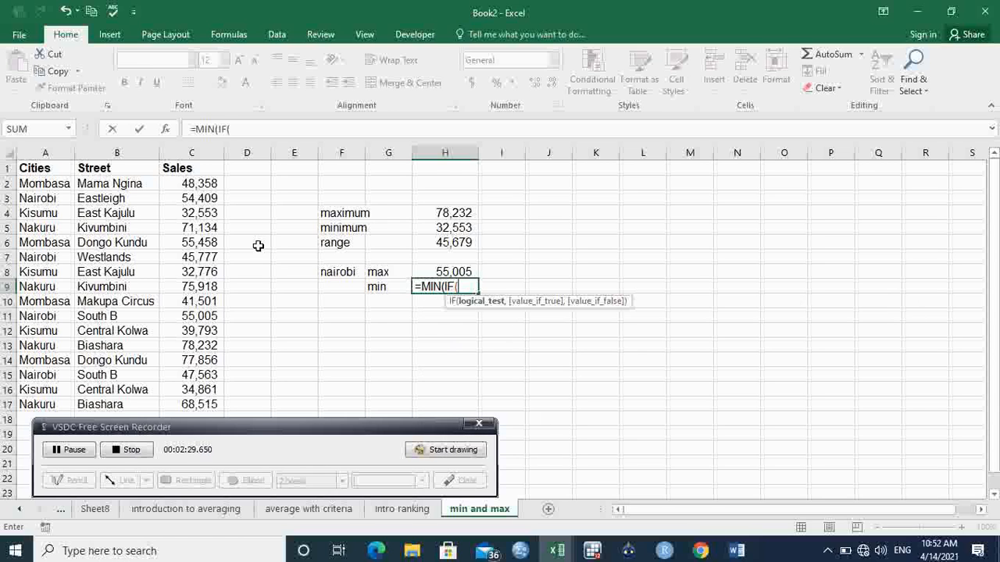
{"action": "left_click", "coordinate": [39, 190]}
{"action": "left_click_drag", "start_coordinate": [41, 197], "coordinate": [32, 404]}
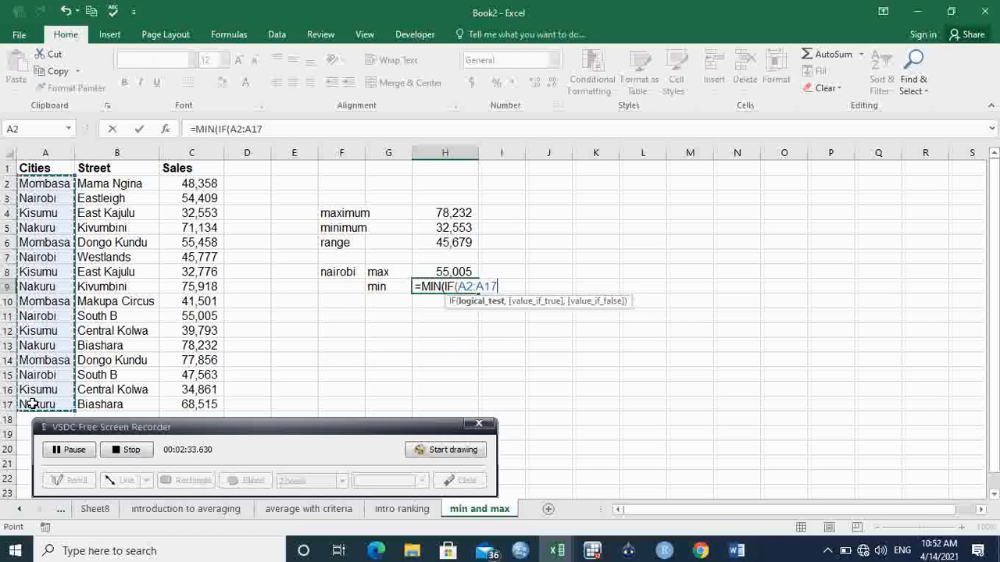
{"action": "type", "text": "="}
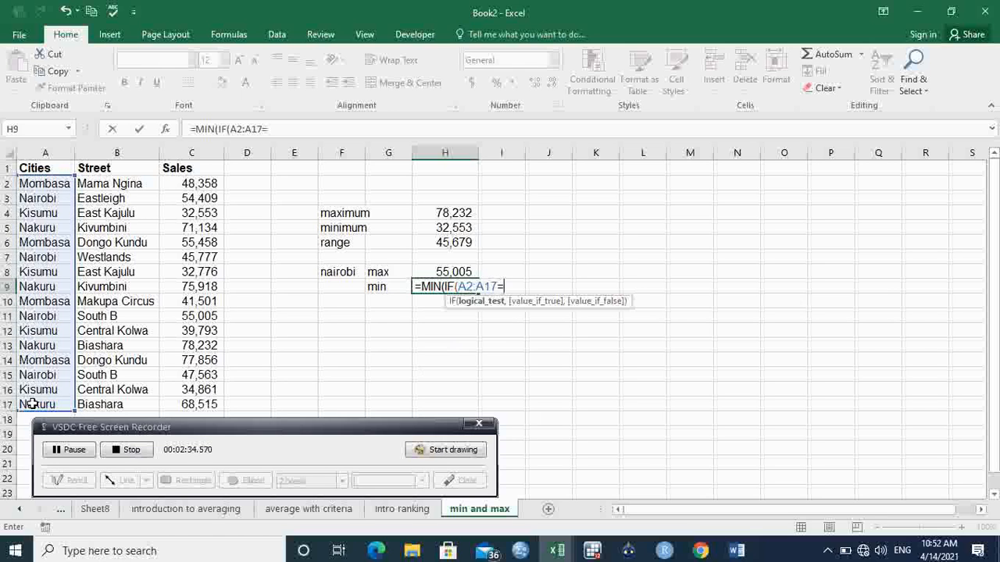
{"action": "left_click", "coordinate": [332, 274]}
{"action": "type", "text": ","}
{"action": "left_click_drag", "start_coordinate": [212, 185], "coordinate": [198, 403]}
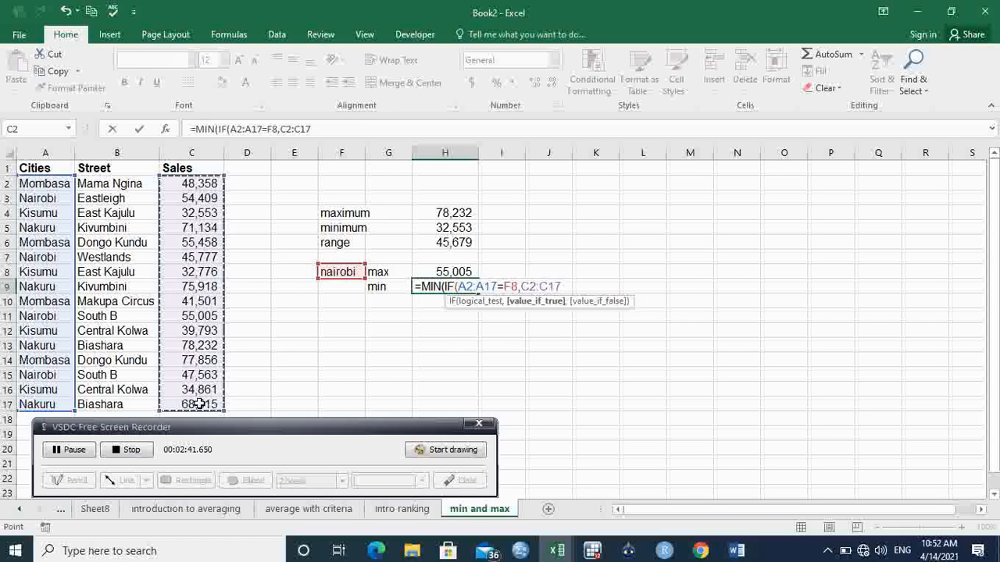
{"action": "type", "text": "))"}
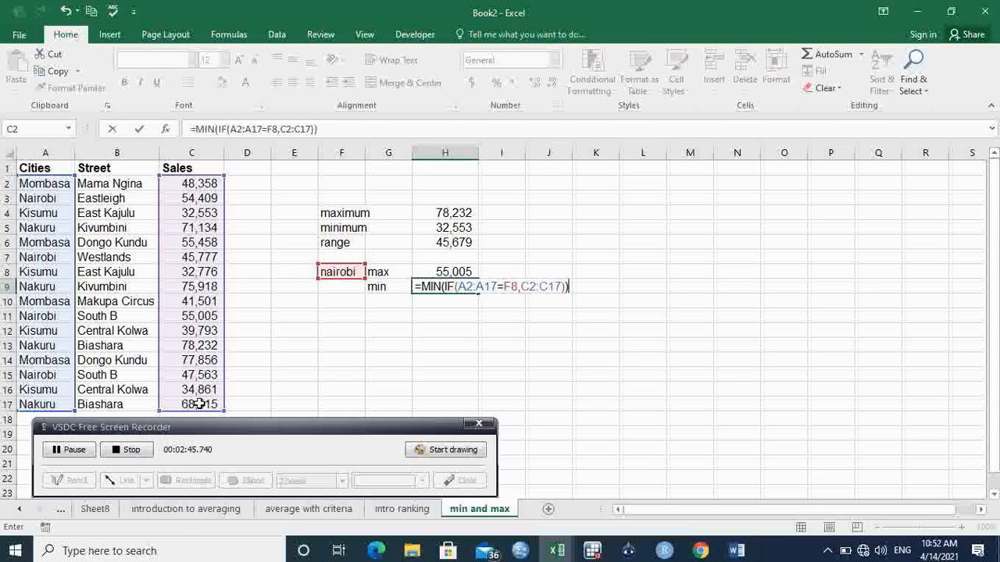
{"action": "key", "text": "ctrl+shift+Return"}
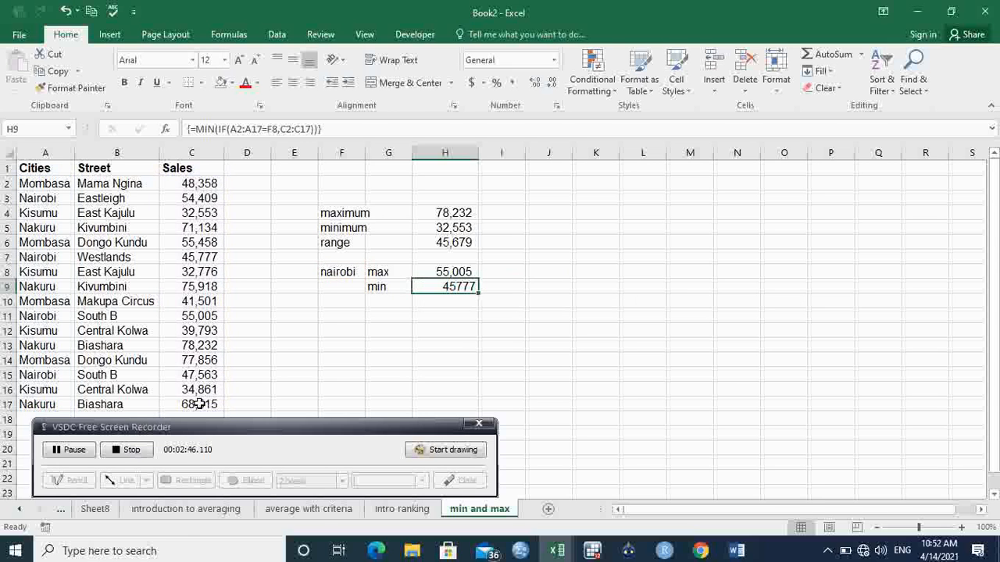
- Copy the number format of the Nairobi maximum in H8 onto the minimum in H9 with Format Painter
{"action": "left_click", "coordinate": [454, 270]}
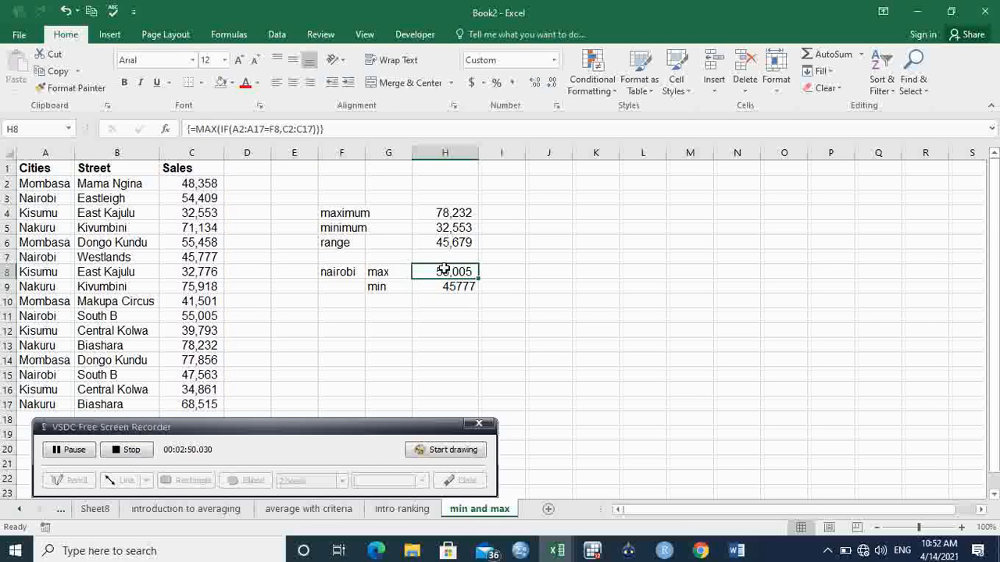
{"action": "left_click", "coordinate": [98, 89]}
{"action": "left_click", "coordinate": [452, 287]}
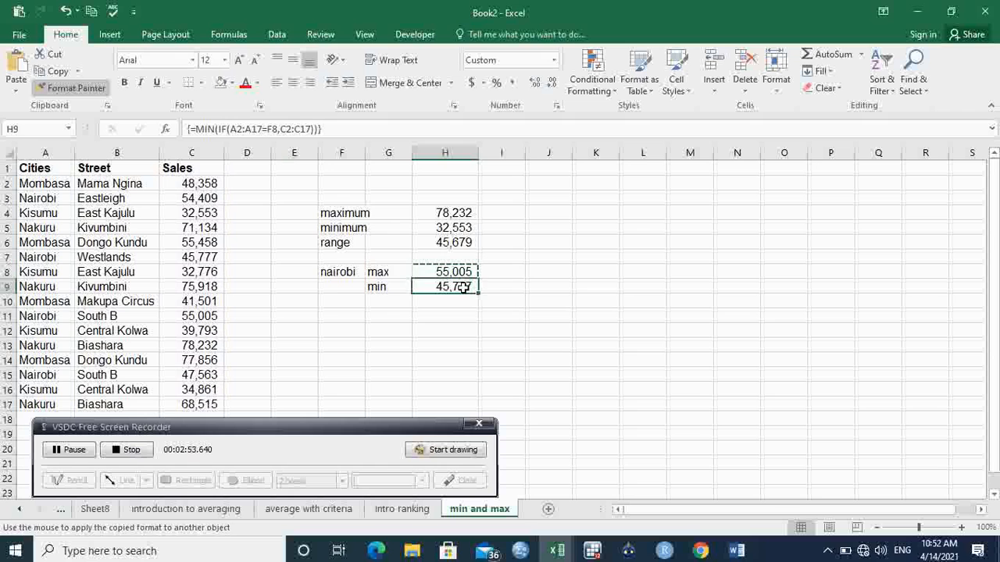
{"action": "left_click", "coordinate": [556, 297]}
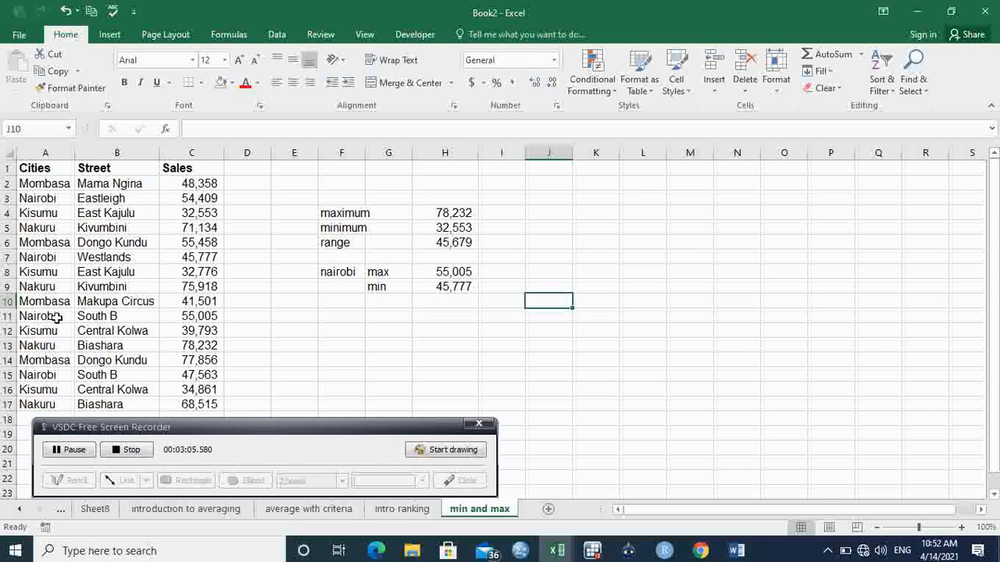
- Highlight the Nairobi South B rows to examine their street and sales entries
{"action": "left_click_drag", "start_coordinate": [56, 317], "coordinate": [90, 332]}
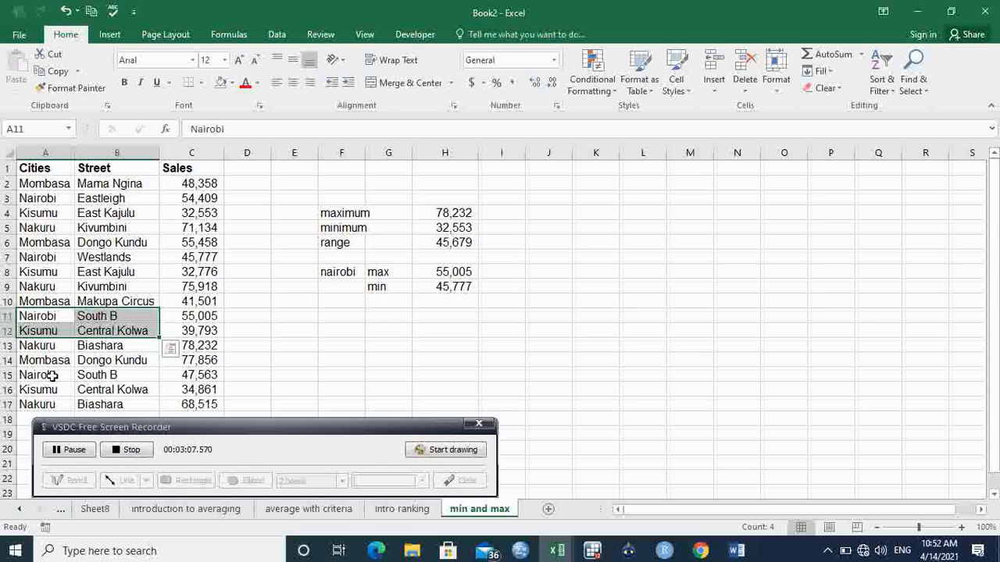
{"action": "left_click_drag", "start_coordinate": [71, 376], "coordinate": [86, 383]}
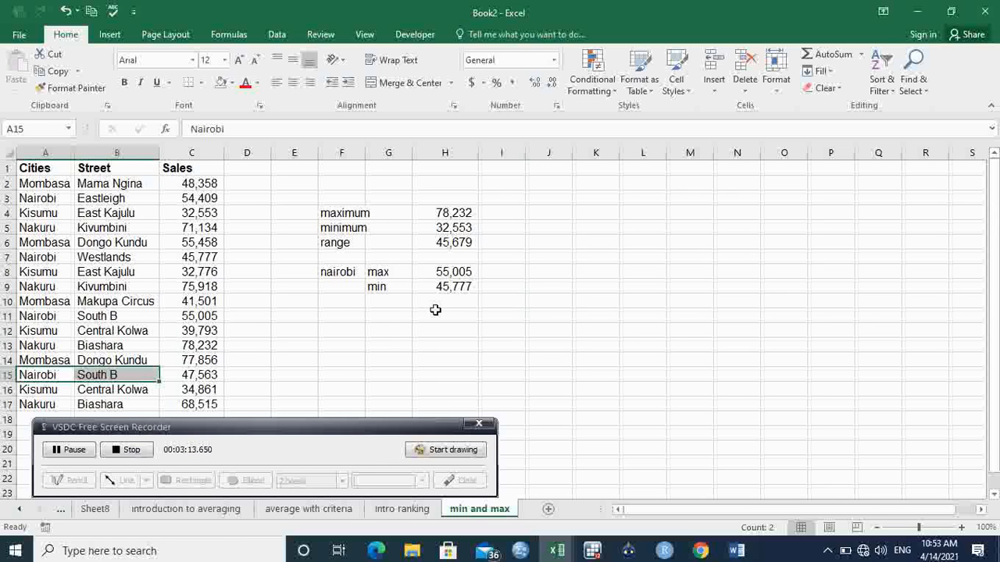
{"action": "left_click", "coordinate": [380, 318]}
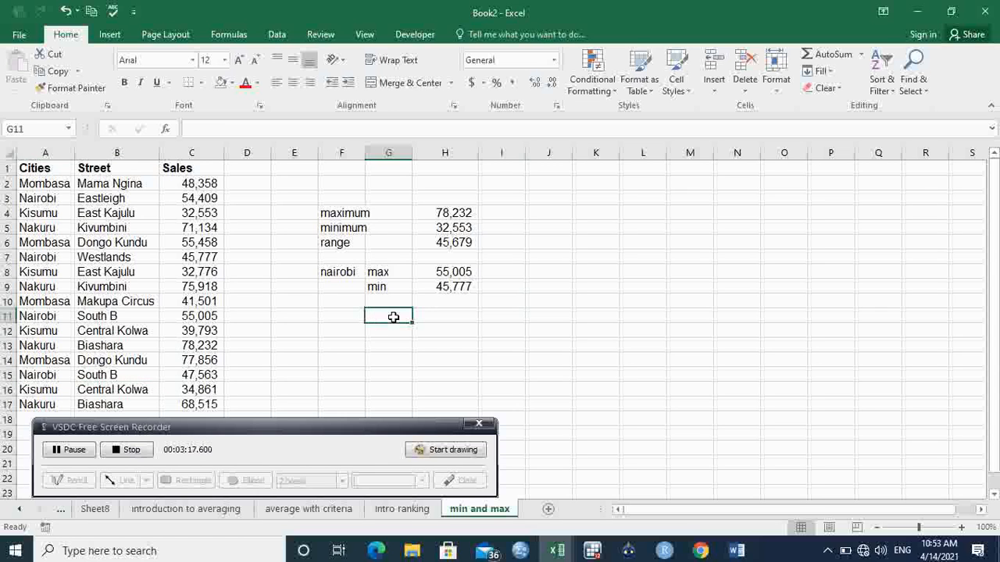
- Label F11 as south b and G11 as max for the South B calculation
{"action": "left_click", "coordinate": [340, 313]}
{"action": "type", "text": "south"}
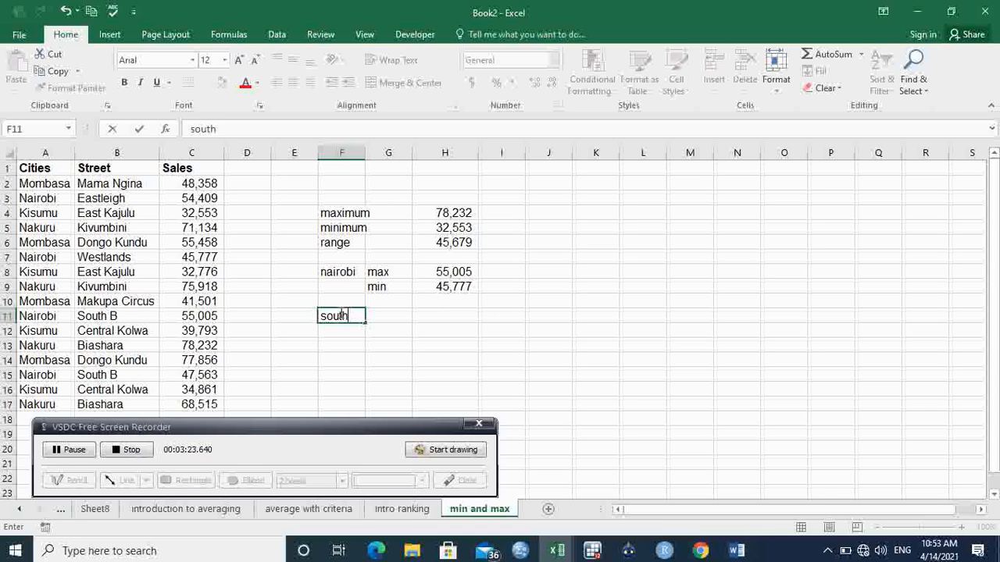
{"action": "type", "text": " b"}
{"action": "left_click", "coordinate": [396, 314]}
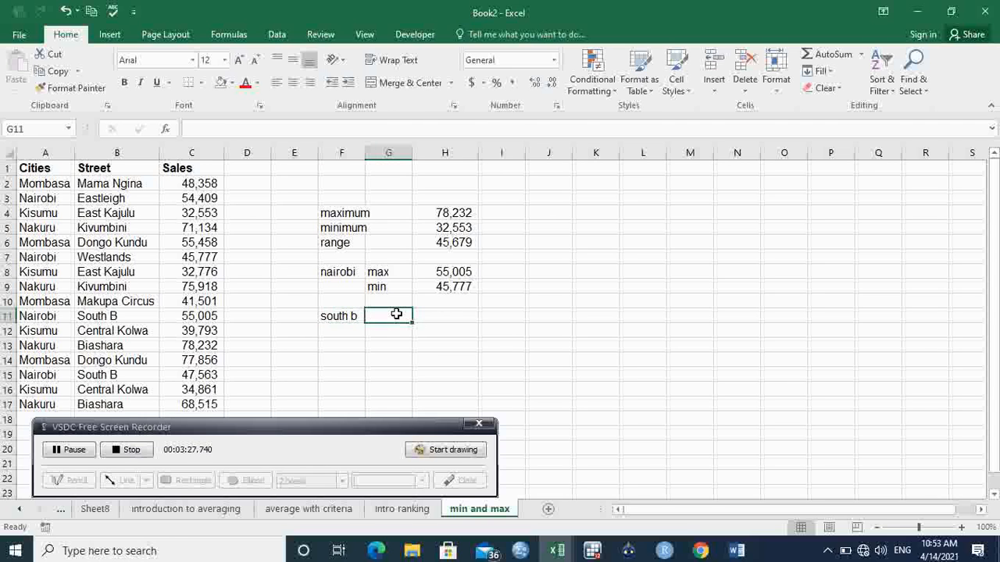
{"action": "type", "text": "ma"}
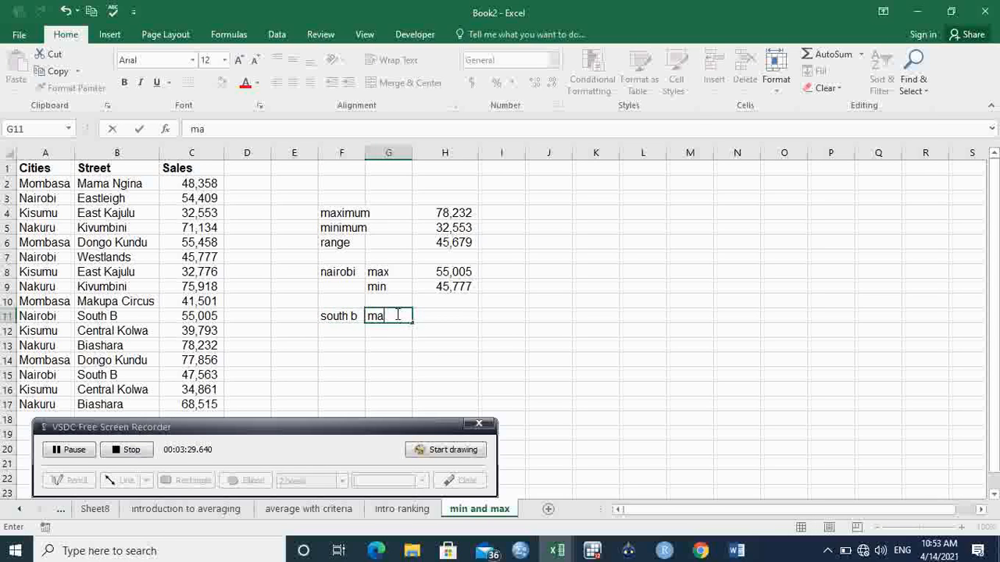
{"action": "type", "text": "x"}
- Start a MAX(IF formula in H11 that compares the Cities column with the nairobi cell F8
{"action": "left_click", "coordinate": [452, 315]}
{"action": "type", "text": "="}
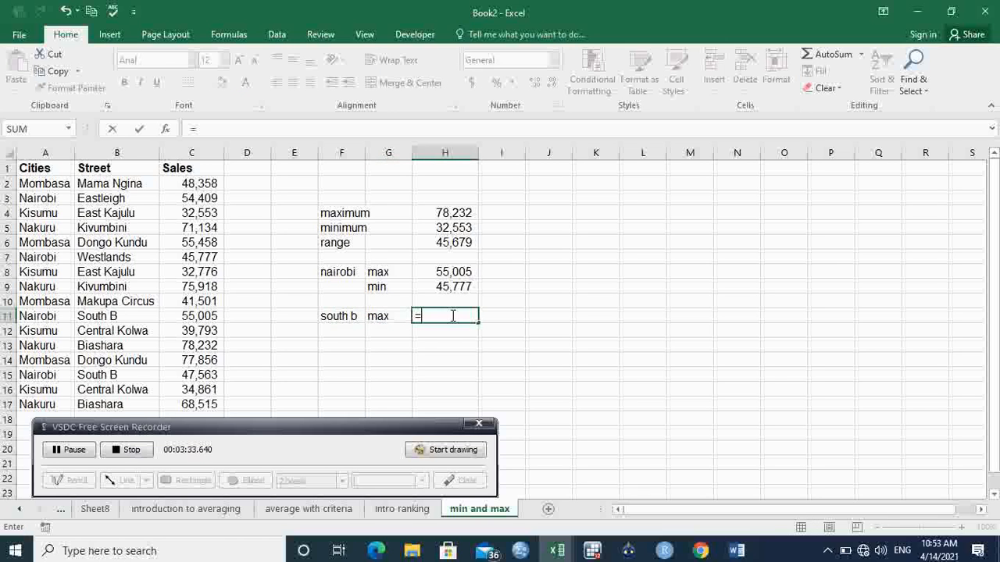
{"action": "type", "text": "ma"}
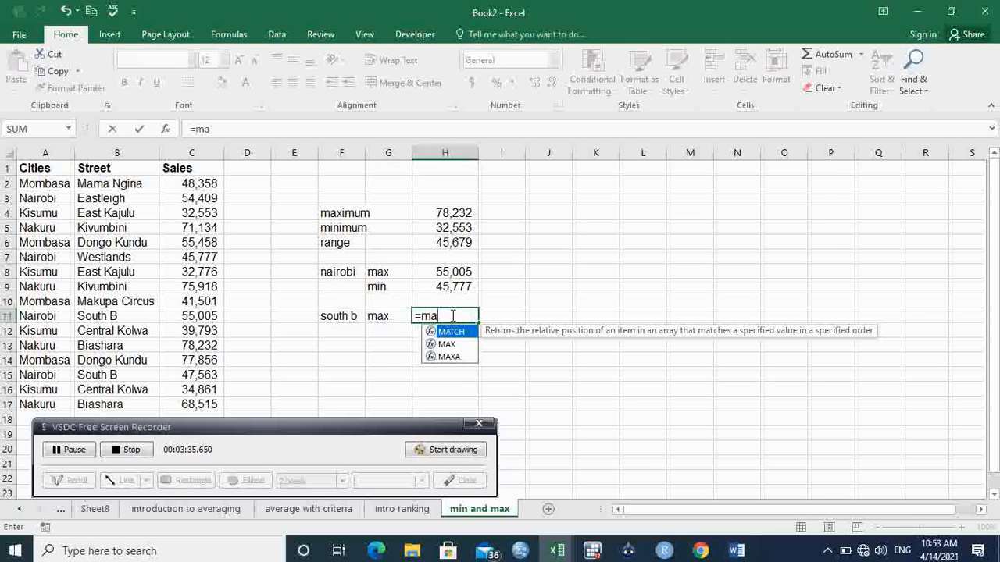
{"action": "type", "text": "x"}
{"action": "key", "text": "Tab"}
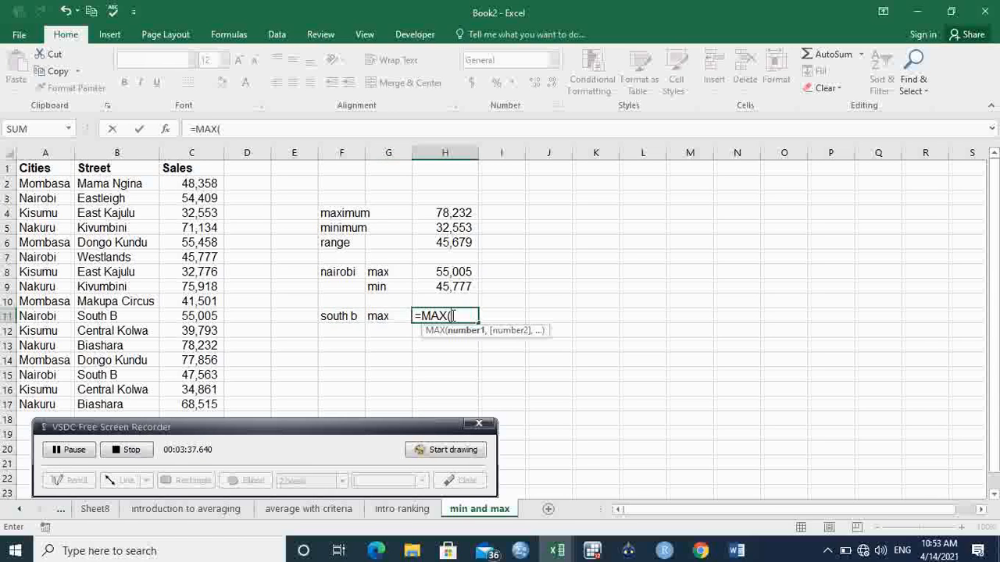
{"action": "type", "text": "if"}
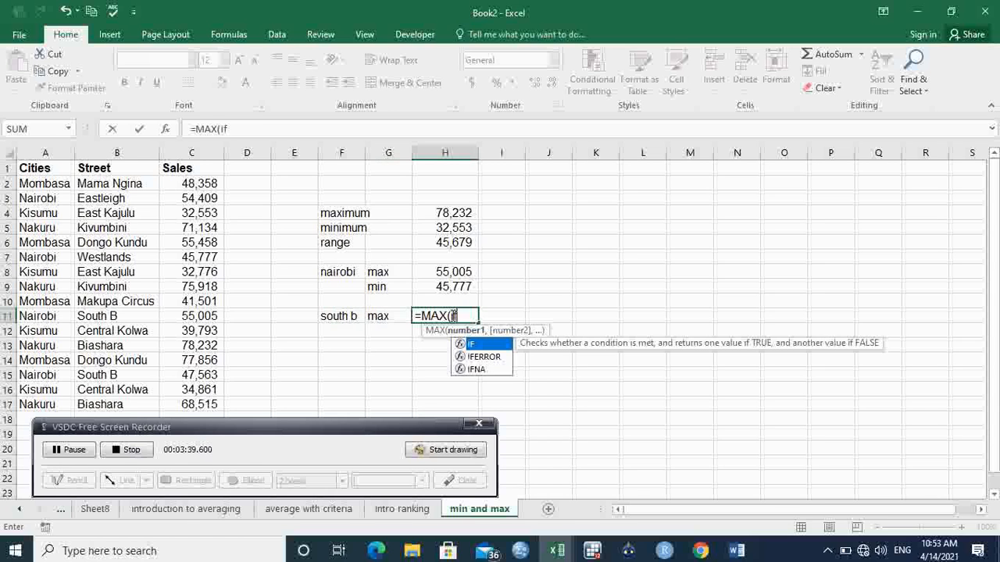
{"action": "key", "text": "Tab"}
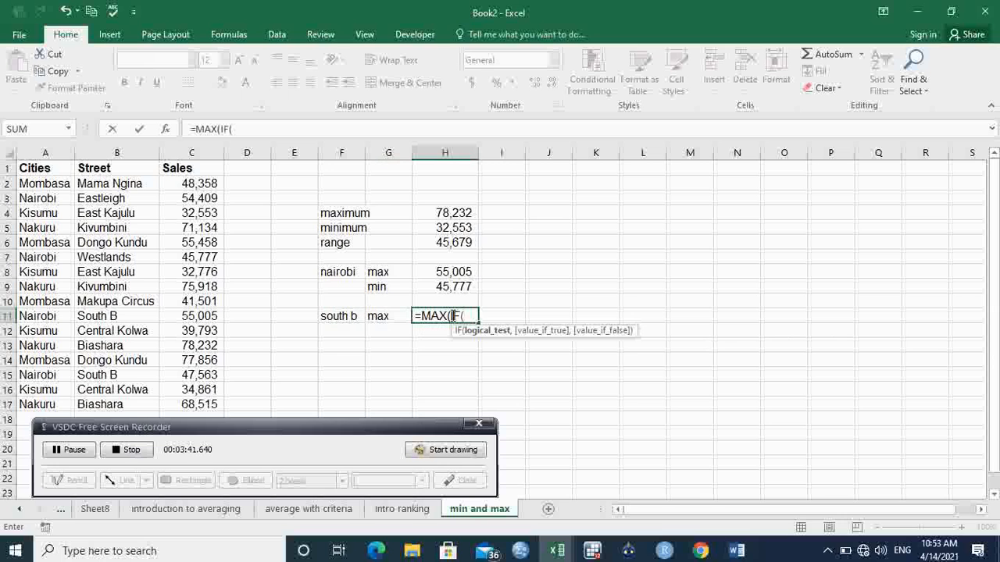
{"action": "left_click", "coordinate": [45, 183]}
{"action": "left_click_drag", "start_coordinate": [45, 183], "coordinate": [37, 405]}
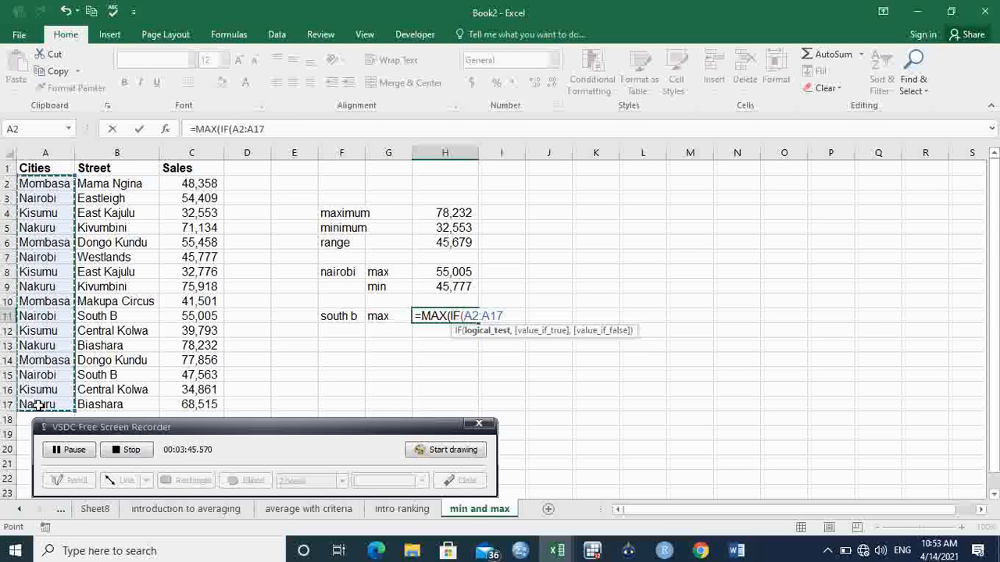
{"action": "left_click", "coordinate": [38, 404]}
{"action": "type", "text": "="}
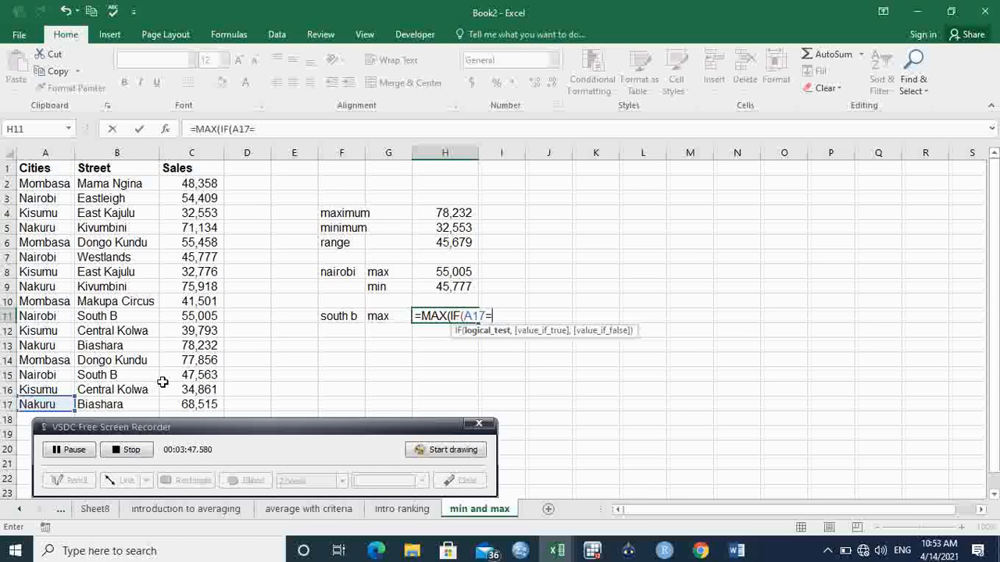
{"action": "left_click", "coordinate": [351, 272]}
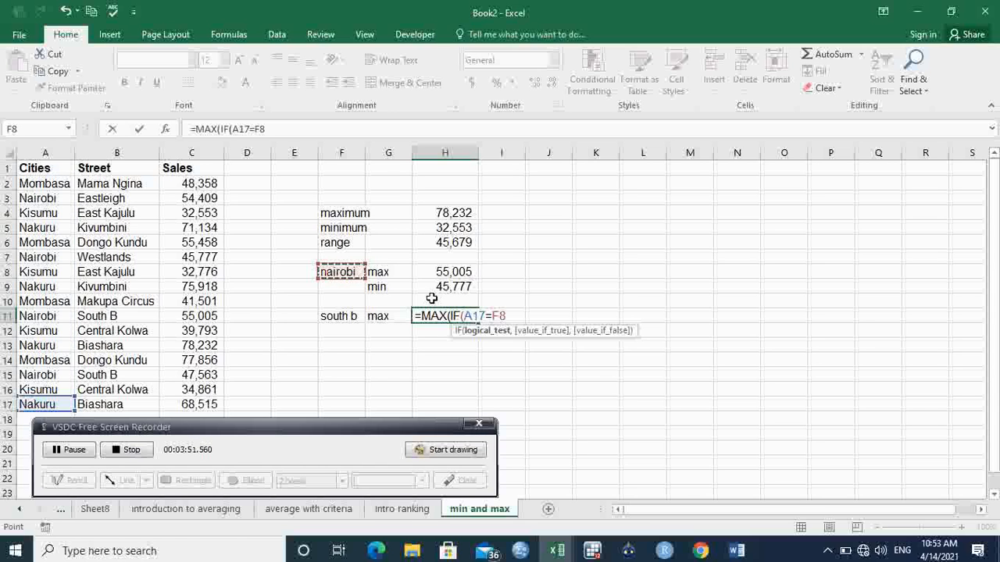
- Correct the formula's city range reference to A2:A17 in H11
{"action": "double_click", "coordinate": [473, 315]}
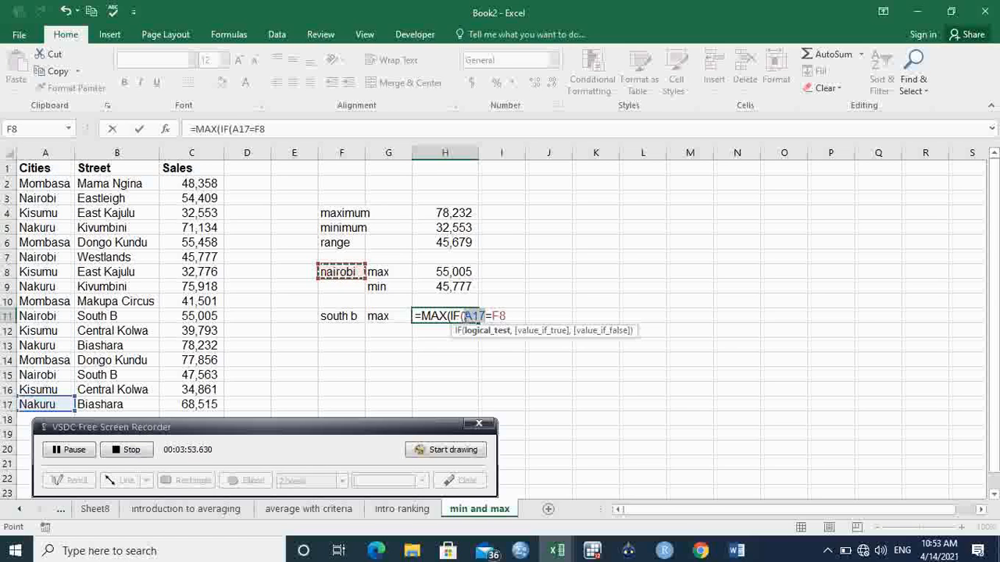
{"action": "left_click_drag", "start_coordinate": [47, 181], "coordinate": [48, 412]}
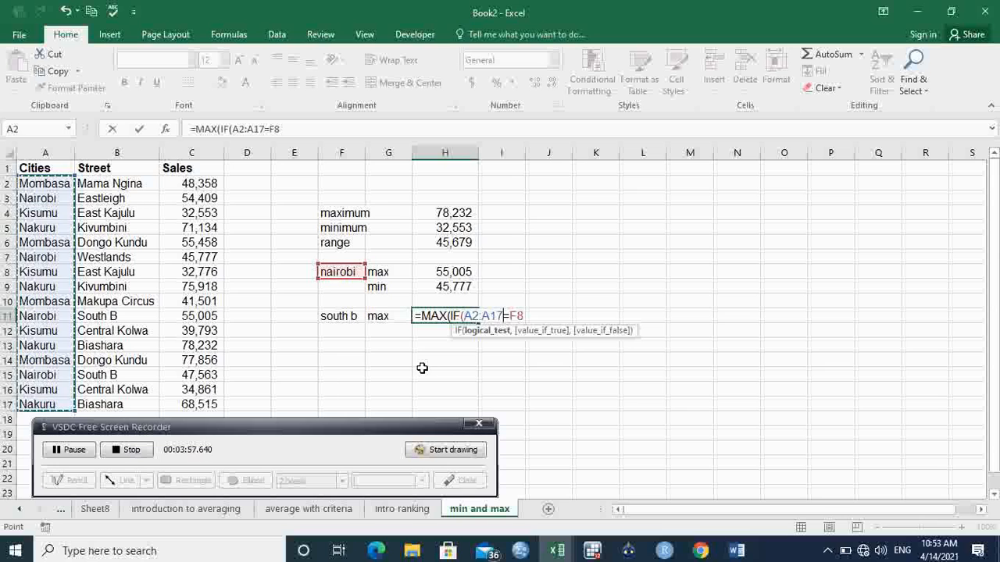
{"action": "left_click", "coordinate": [530, 316]}
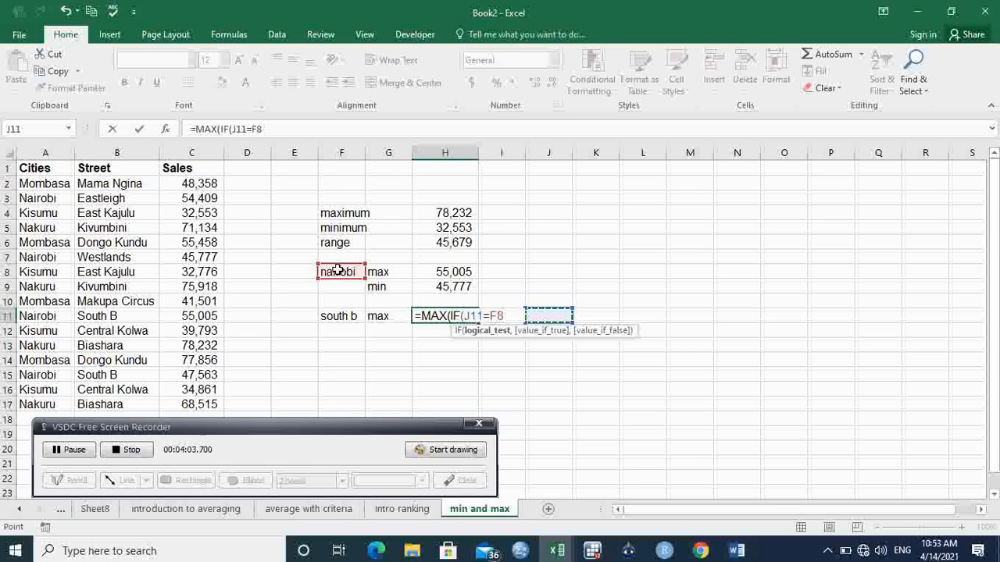
{"action": "left_click_drag", "start_coordinate": [484, 316], "coordinate": [463, 315]}
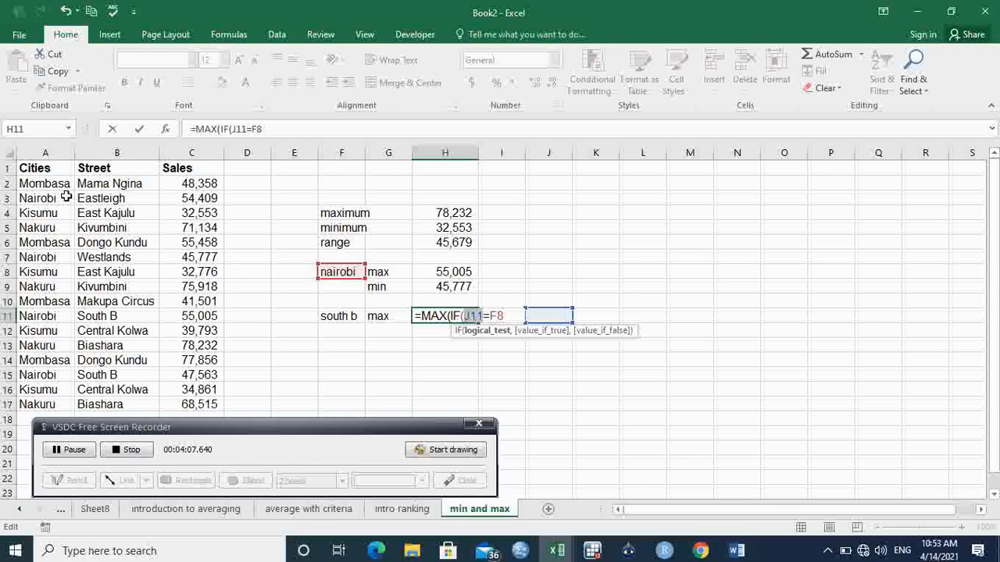
{"action": "left_click_drag", "start_coordinate": [43, 184], "coordinate": [44, 397]}
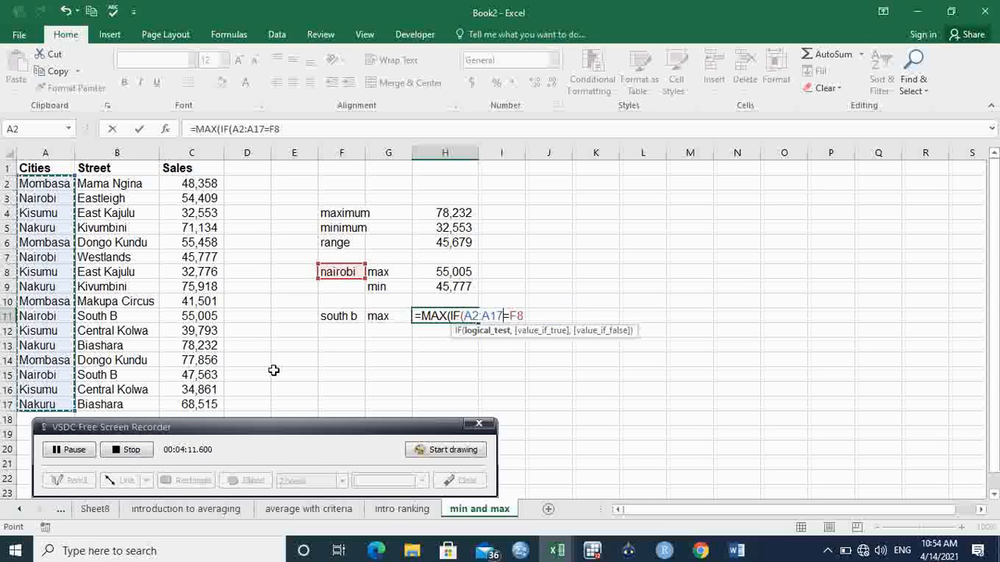
{"action": "left_click", "coordinate": [505, 315]}
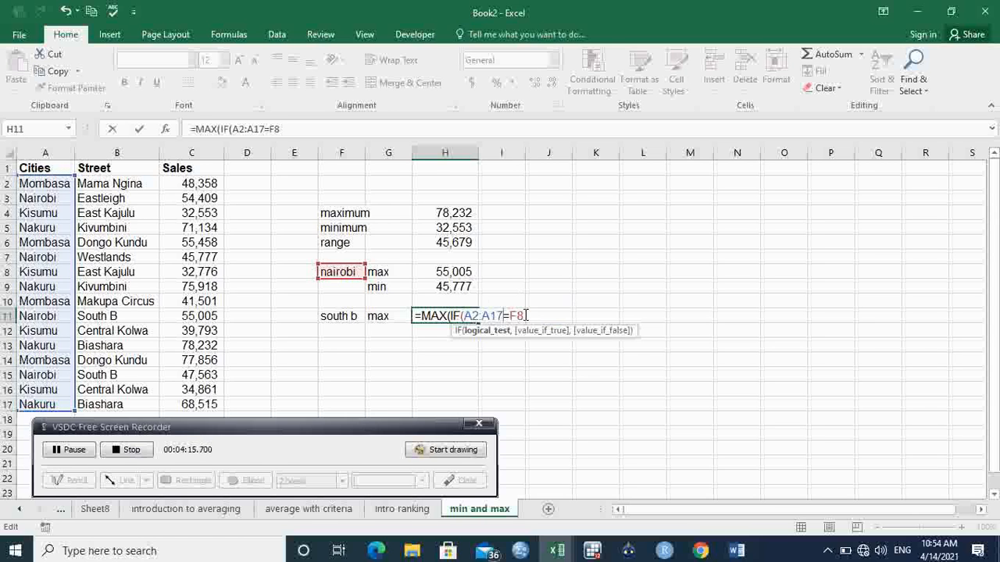
- Nest a second IF in the H11 formula that tests the Street range B2:B17 against the south b cell F11
{"action": "type", "text": ","}
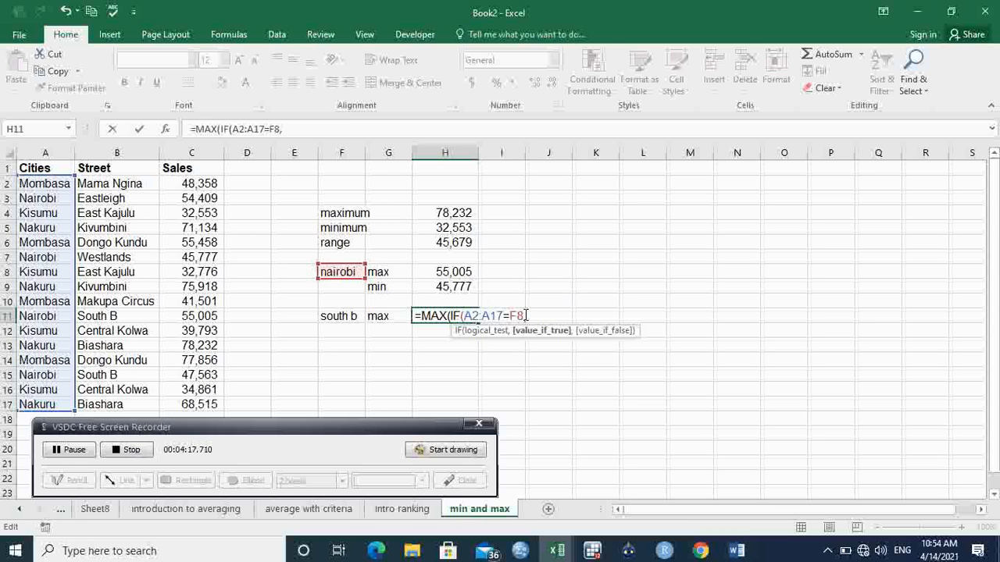
{"action": "type", "text": "if"}
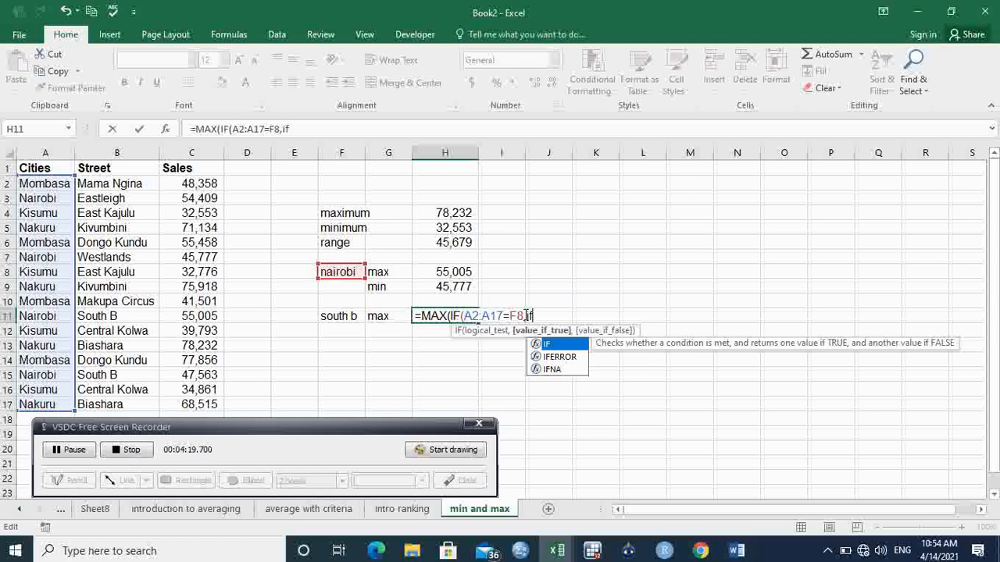
{"action": "key", "text": "Tab"}
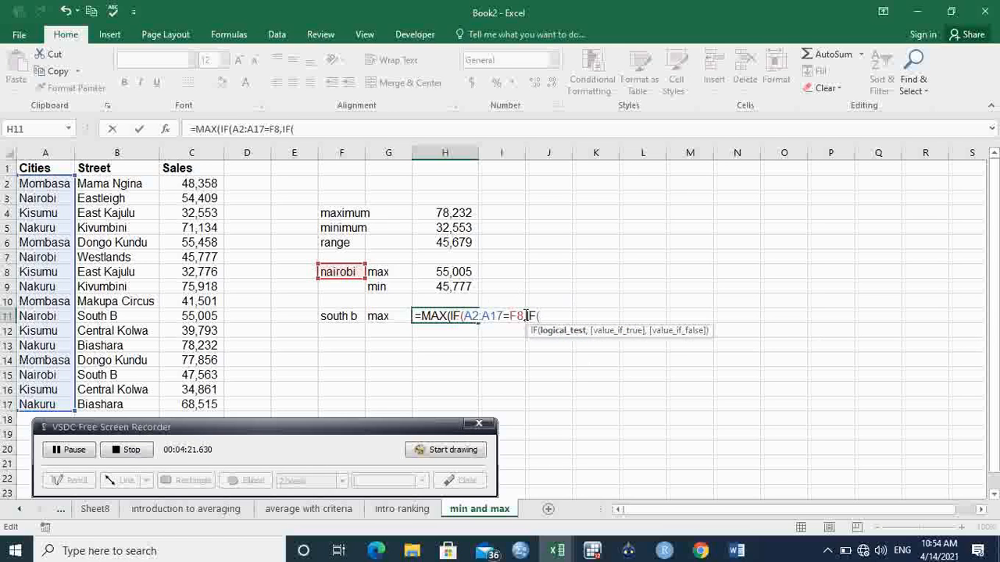
{"action": "left_click_drag", "start_coordinate": [139, 184], "coordinate": [127, 404]}
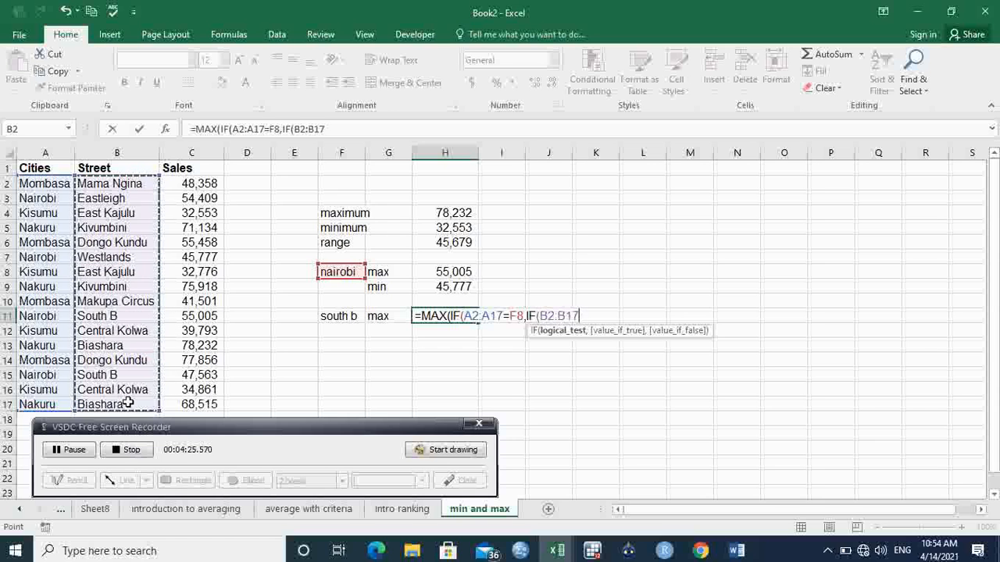
{"action": "type", "text": "="}
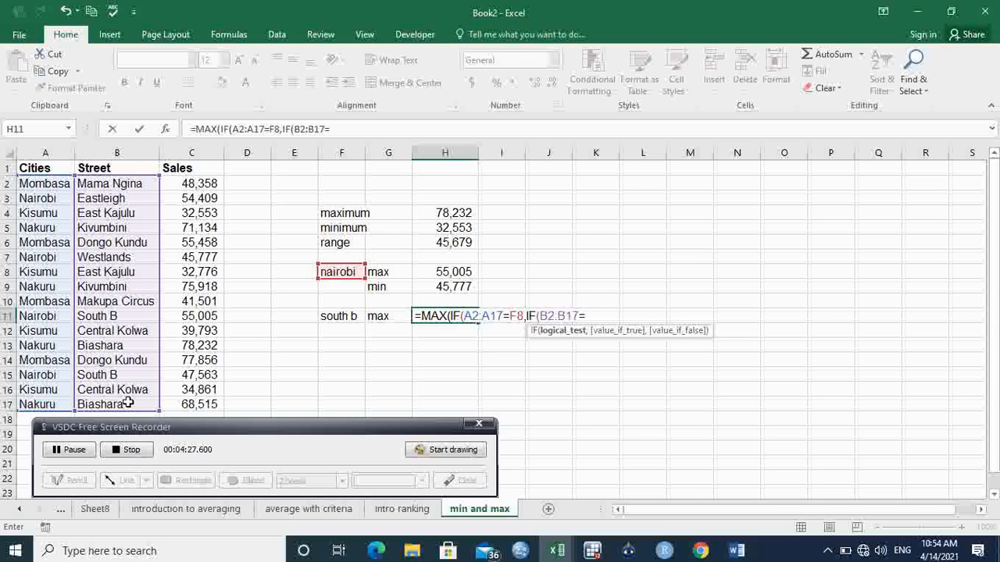
{"action": "left_click", "coordinate": [344, 318]}
{"action": "type", "text": ","}
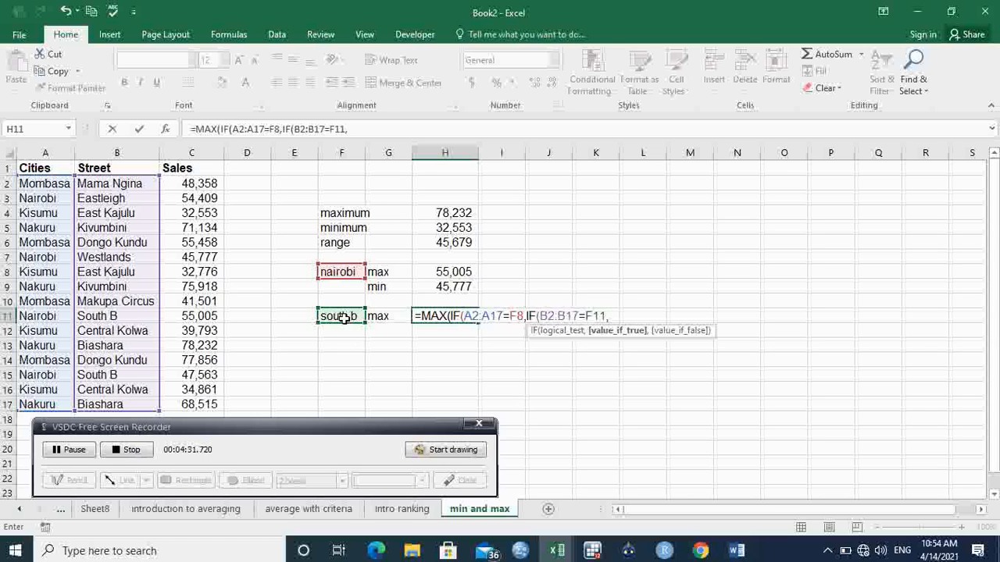
- Finish the H11 formula with the Sales range C2:C17 and closing brackets, entering it as an array formula
{"action": "left_click_drag", "start_coordinate": [217, 199], "coordinate": [213, 400]}
{"action": "type", "text": ")"}
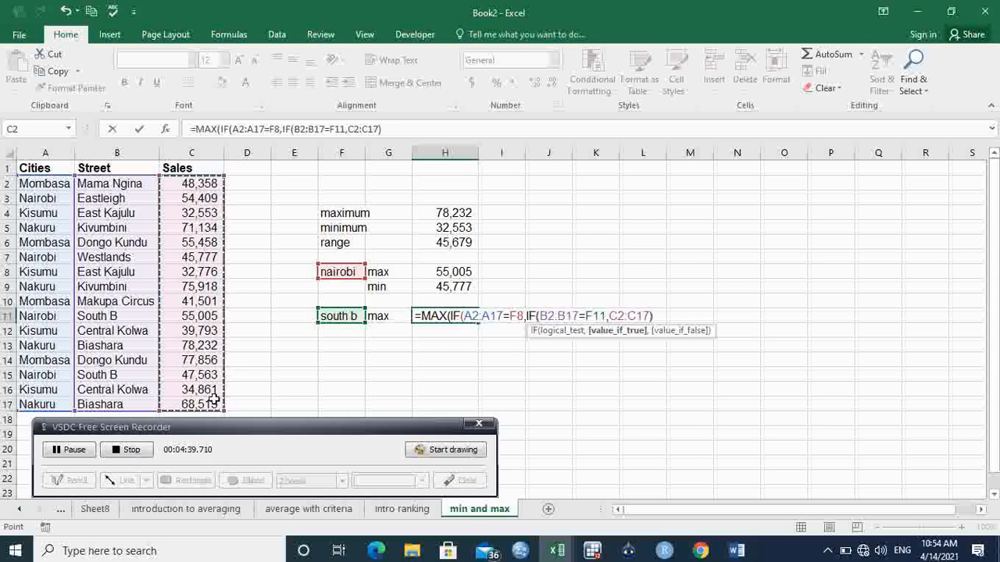
{"action": "type", "text": "))"}
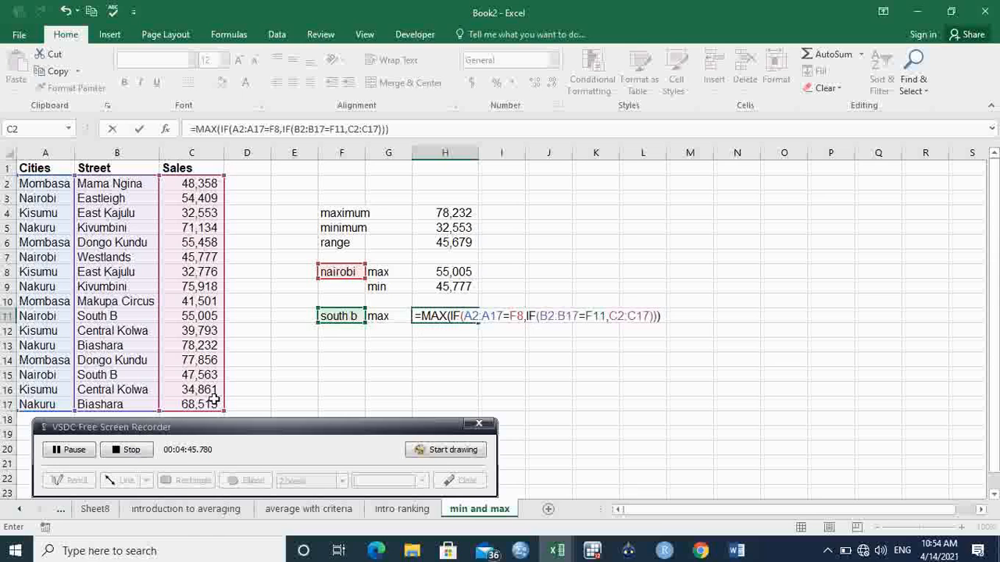
{"action": "key", "text": "ctrl+shift+Return"}
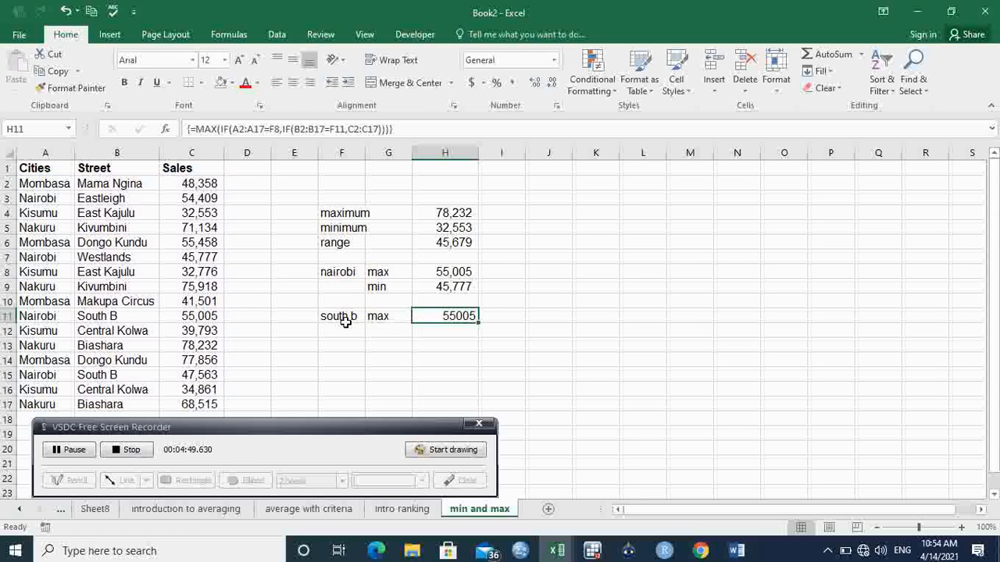
- Label G12 as min and start a MIN(IF formula in H12
{"action": "left_click", "coordinate": [391, 330]}
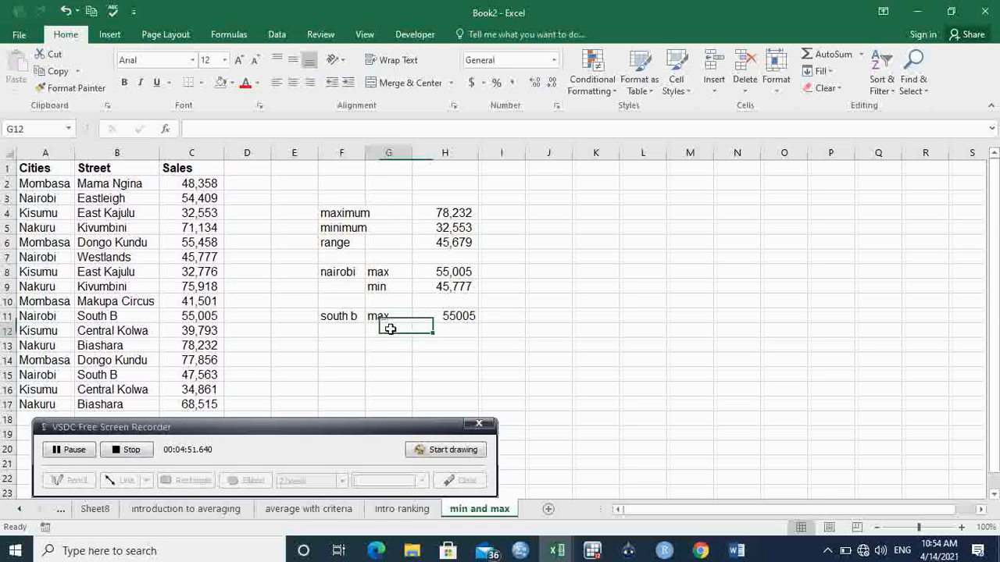
{"action": "type", "text": "min"}
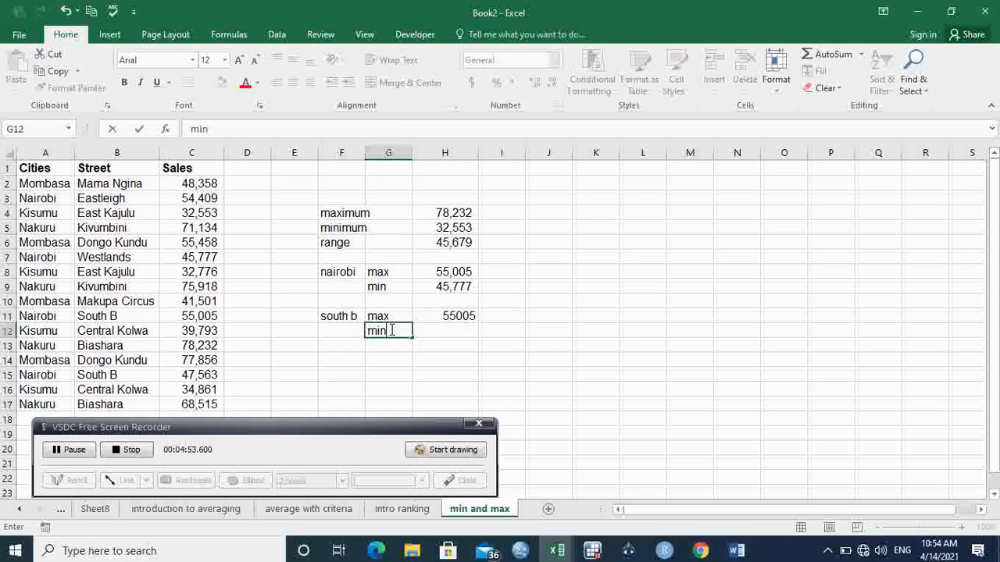
{"action": "left_click", "coordinate": [455, 329]}
{"action": "type", "text": "="}
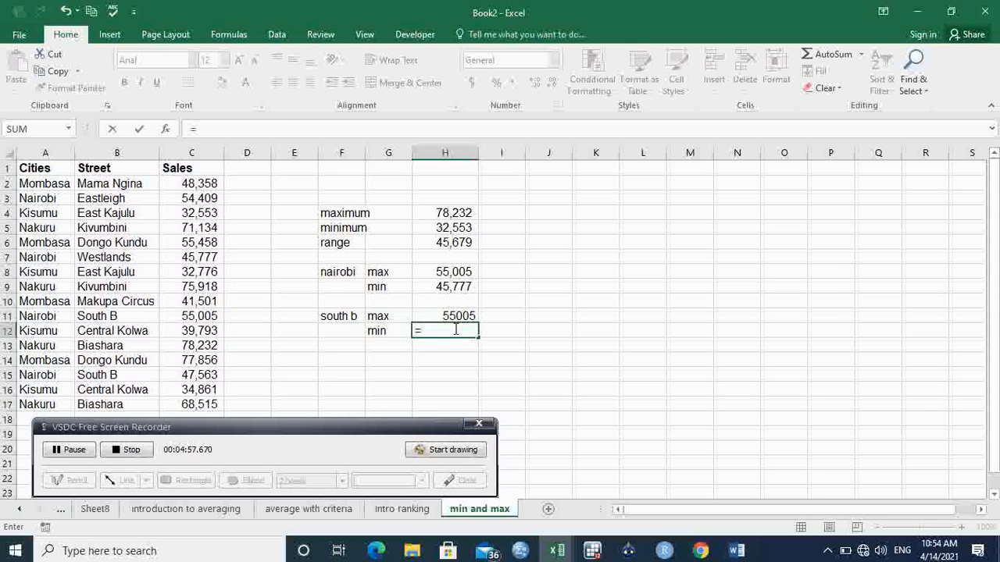
{"action": "type", "text": "mi"}
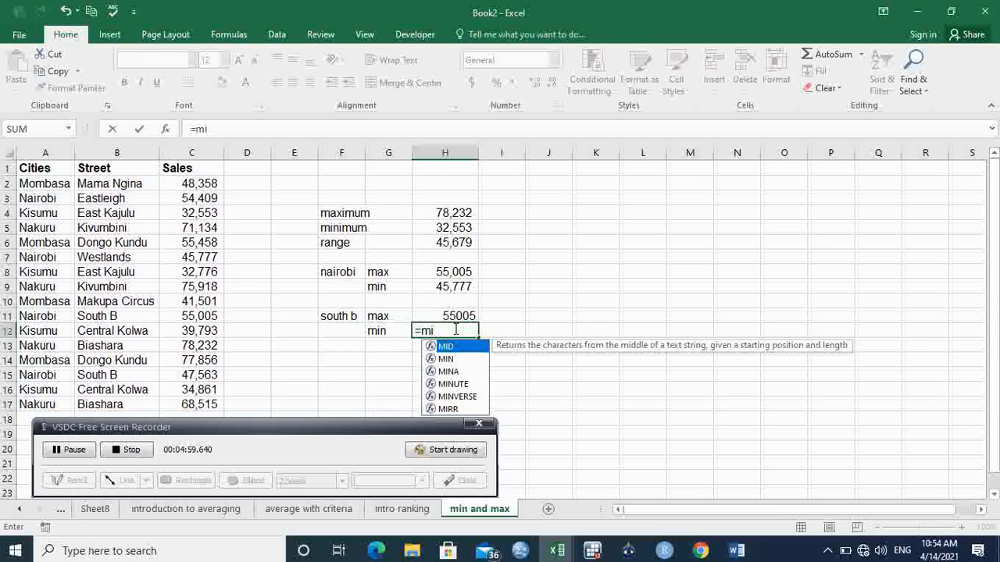
{"action": "type", "text": "n"}
{"action": "key", "text": "Tab"}
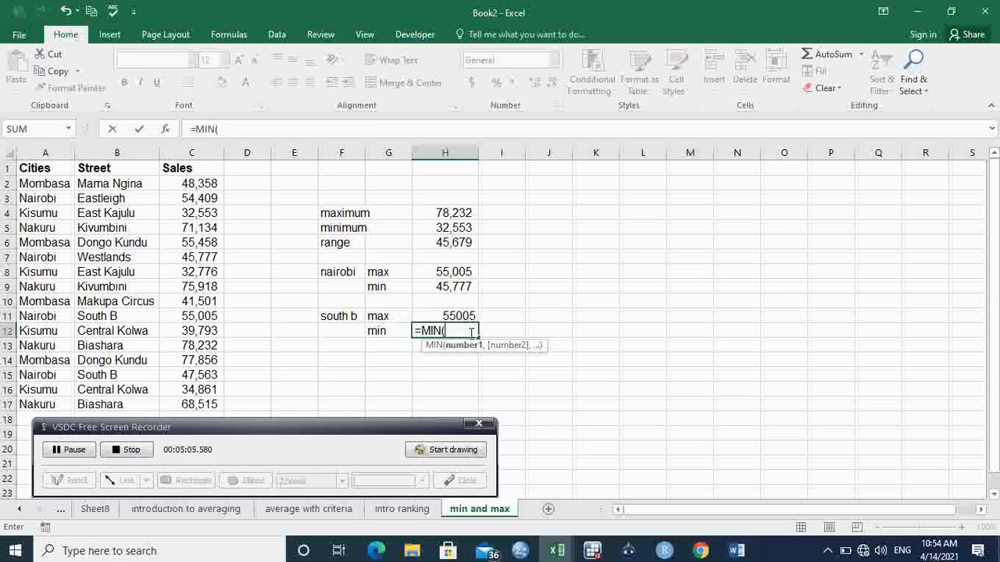
{"action": "type", "text": "if"}
{"action": "key", "text": "Tab"}
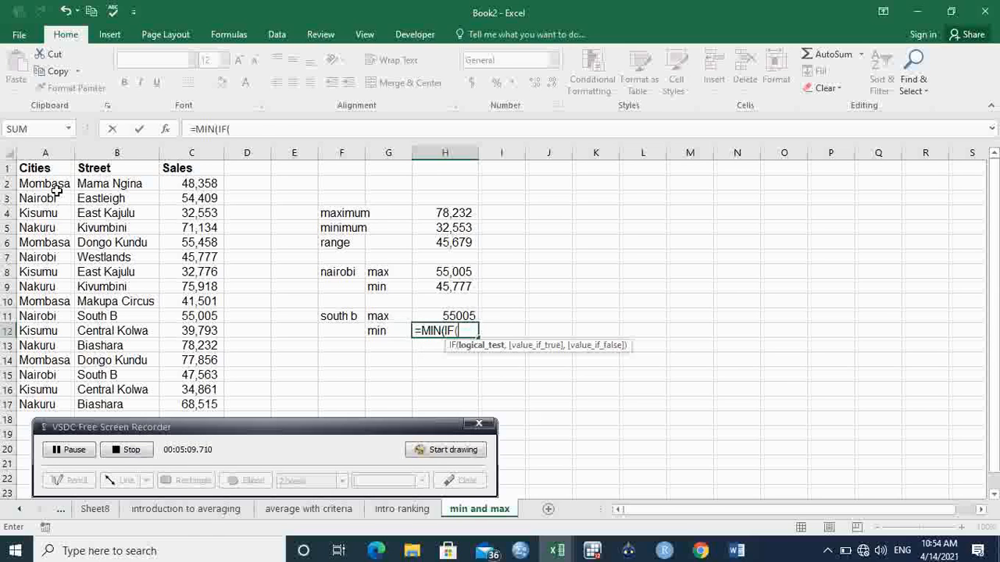
- Make the H12 formula's first test compare the Cities range A2:A17 with the nairobi cell F8
{"action": "left_click_drag", "start_coordinate": [53, 186], "coordinate": [50, 403]}
{"action": "type", "text": "="}
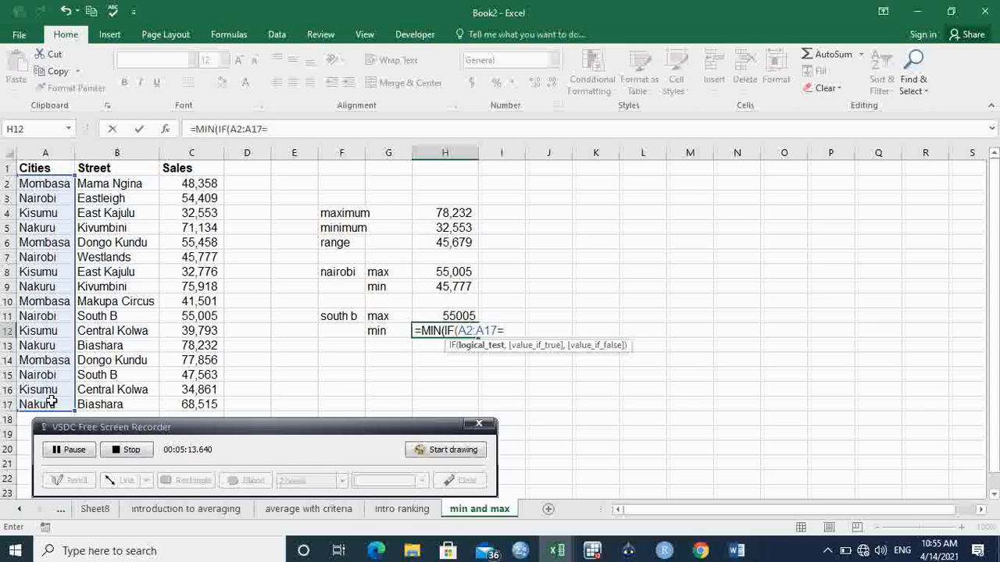
{"action": "left_click", "coordinate": [344, 272]}
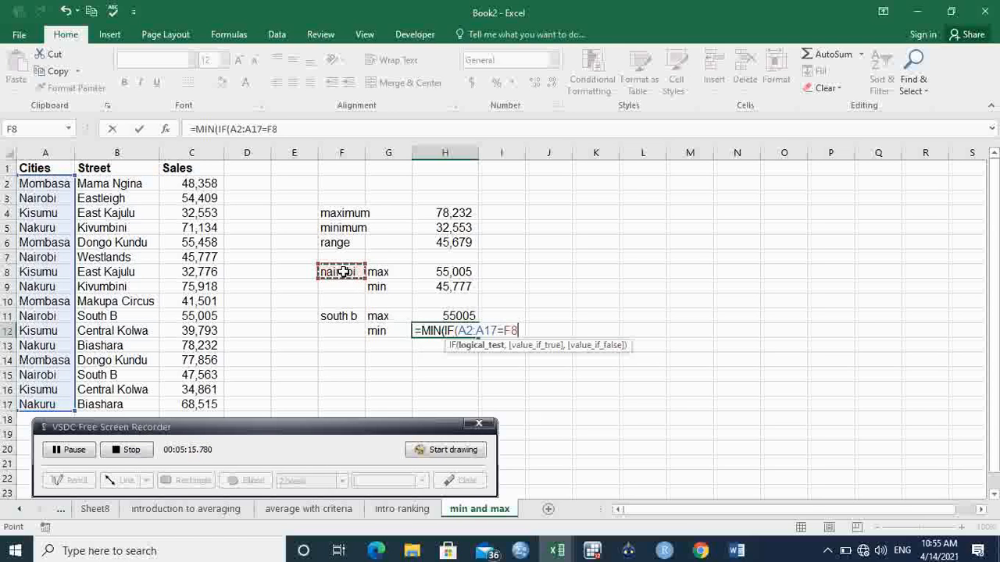
{"action": "type", "text": ","}
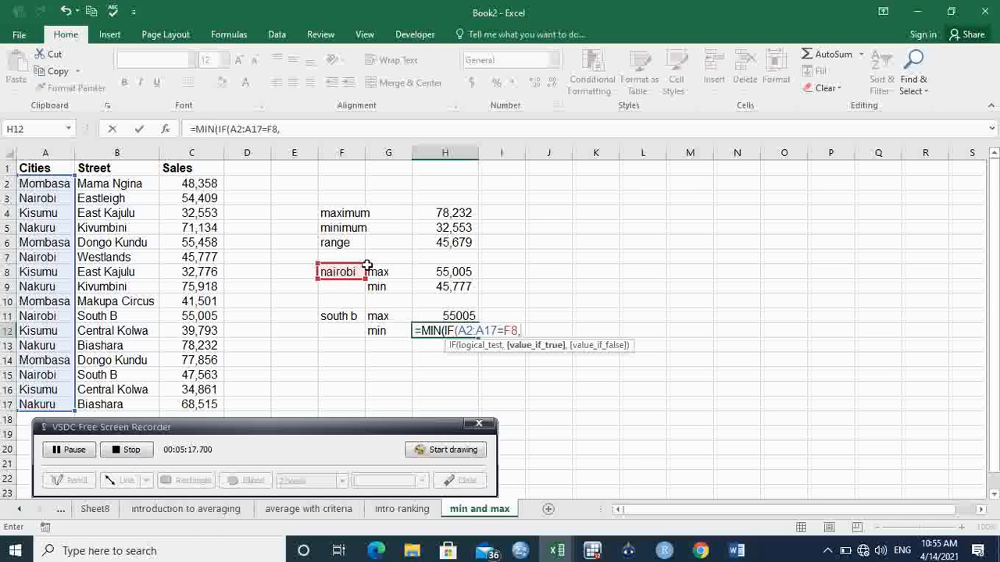
{"action": "left_click_drag", "start_coordinate": [130, 185], "coordinate": [129, 403]}
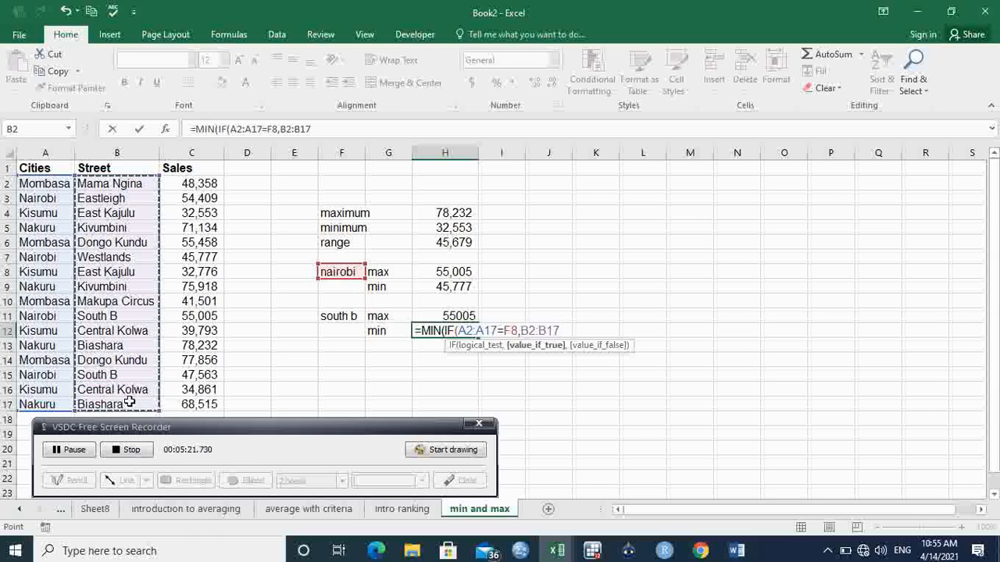
{"action": "key", "text": "BackSpace"}
{"action": "key", "text": "BackSpace"}
{"action": "key", "text": "BackSpace"}
{"action": "key", "text": "BackSpace"}
{"action": "key", "text": "BackSpace"}
{"action": "key", "text": "BackSpace"}
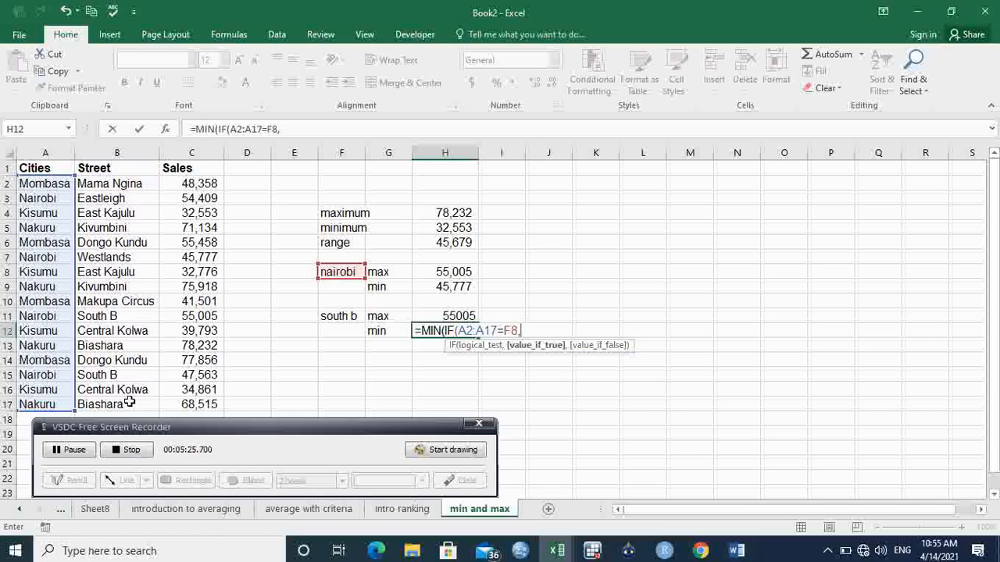
- Nest a second IF in the H12 formula testing the Street range B2:B17 against the south b cell F11
{"action": "type", "text": "if"}
{"action": "key", "text": "Tab"}
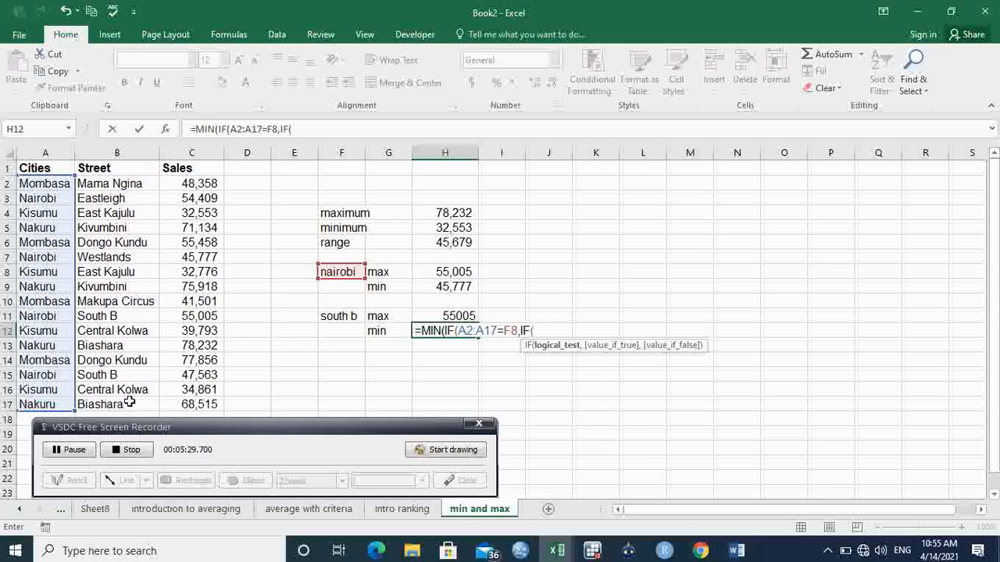
{"action": "left_click_drag", "start_coordinate": [121, 189], "coordinate": [106, 404]}
{"action": "type", "text": "="}
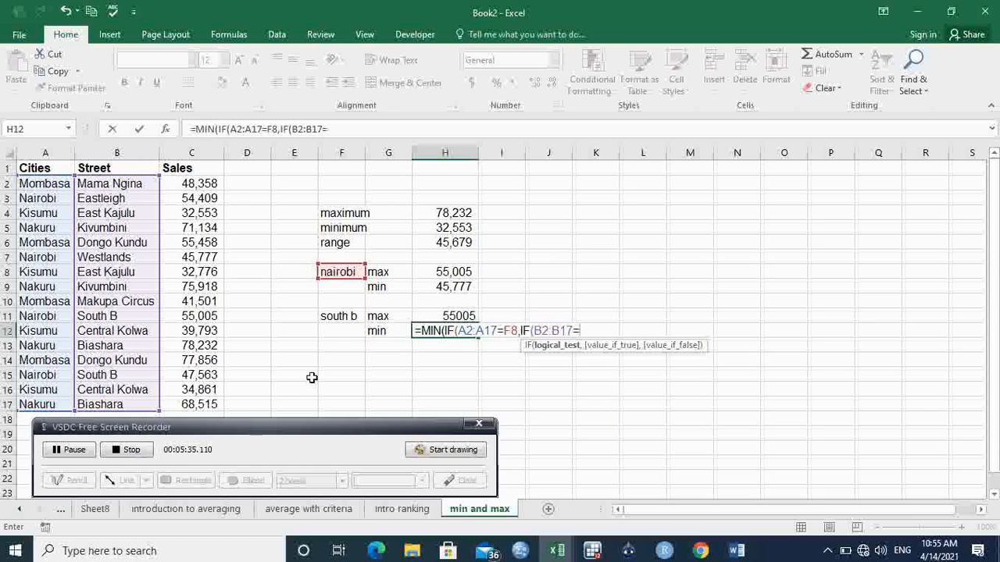
{"action": "left_click", "coordinate": [347, 318]}
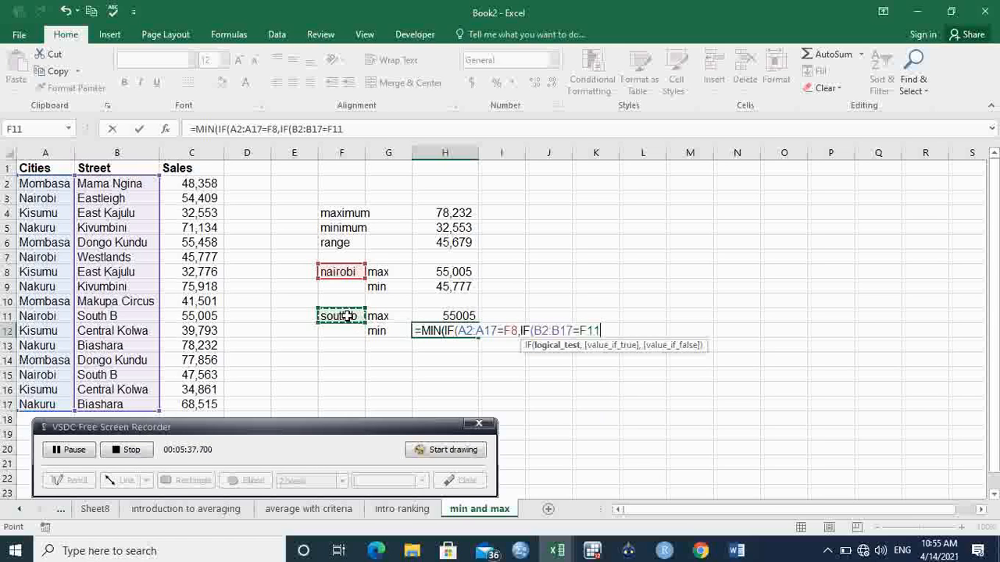
{"action": "type", "text": ","}
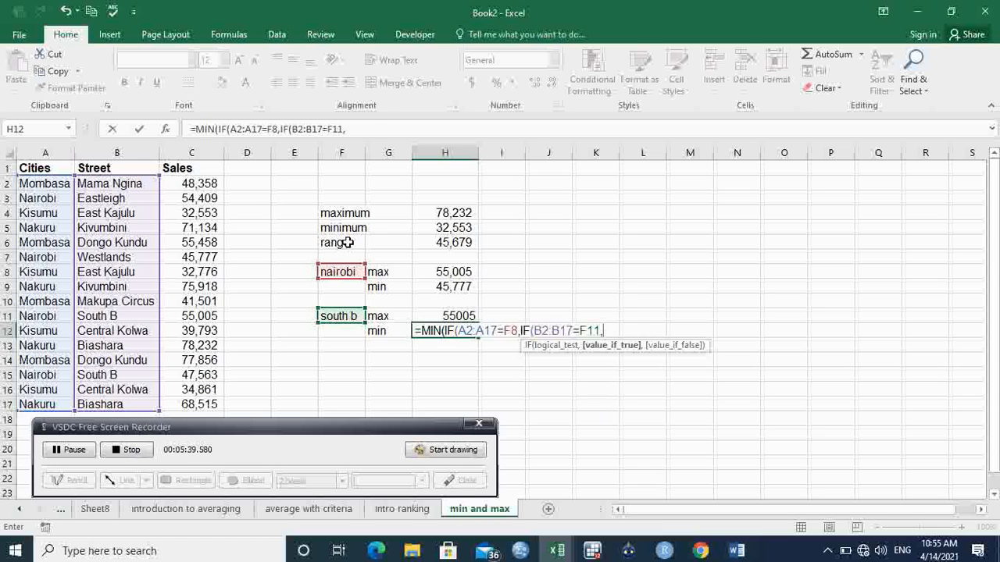
- Finish the H12 formula with the Sales range C2:C17 and closing brackets, entering it as an array formula
{"action": "left_click_drag", "start_coordinate": [207, 188], "coordinate": [209, 404]}
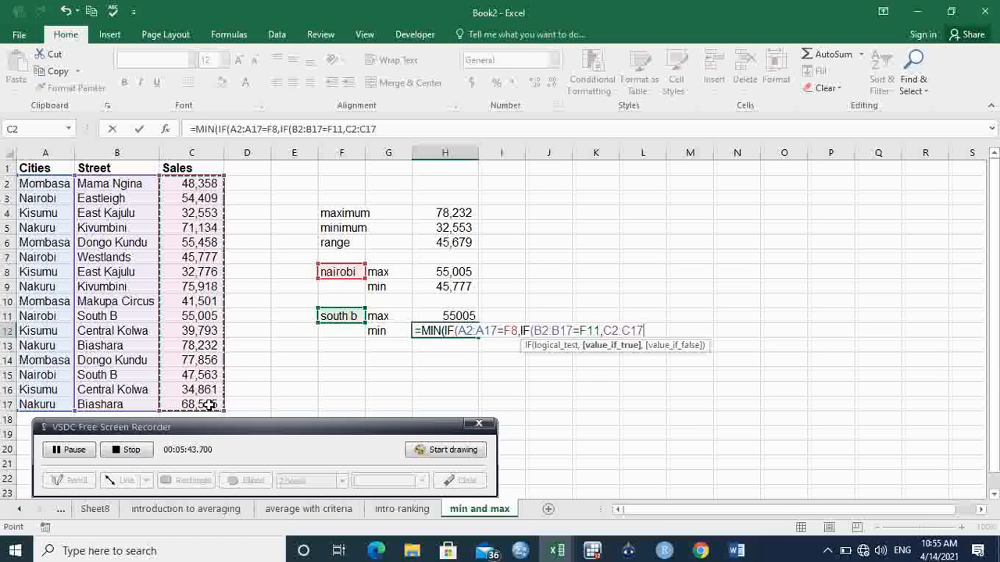
{"action": "type", "text": "))"}
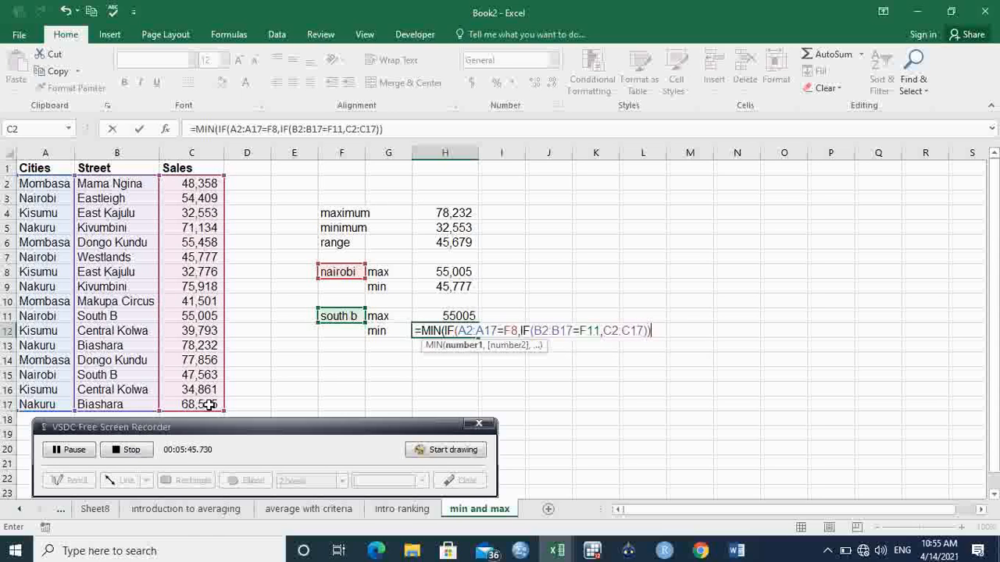
{"action": "type", "text": ")"}
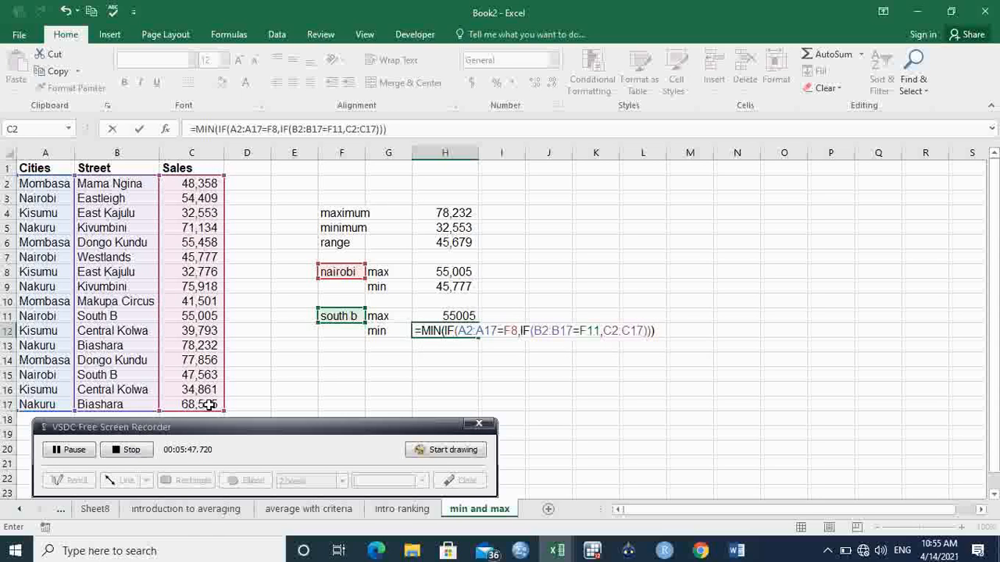
{"action": "key", "text": "ctrl+shift+Return"}
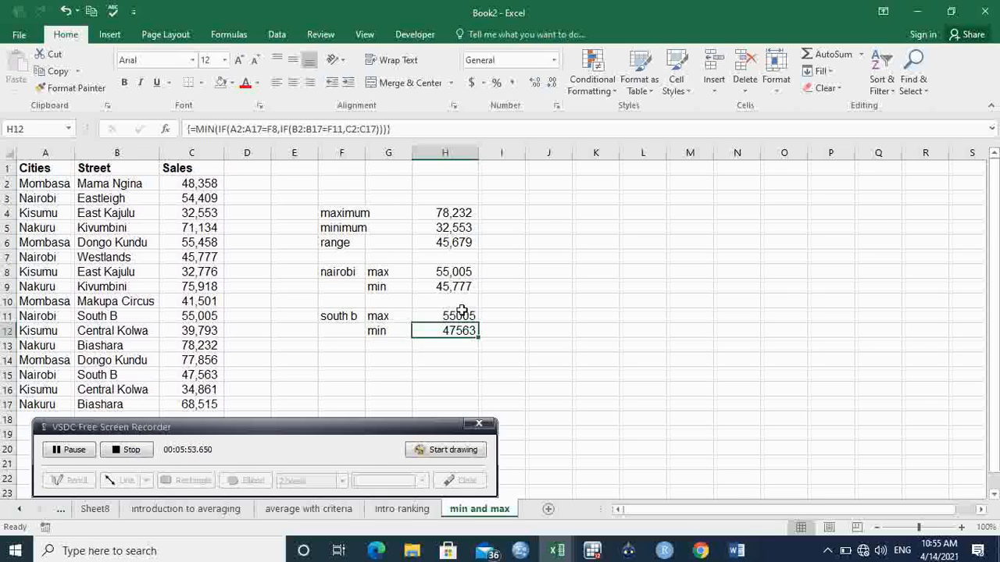
- Copy the number formatting of H9 onto the South B results in H11:H12 with Format Painter
{"action": "left_click", "coordinate": [451, 287]}
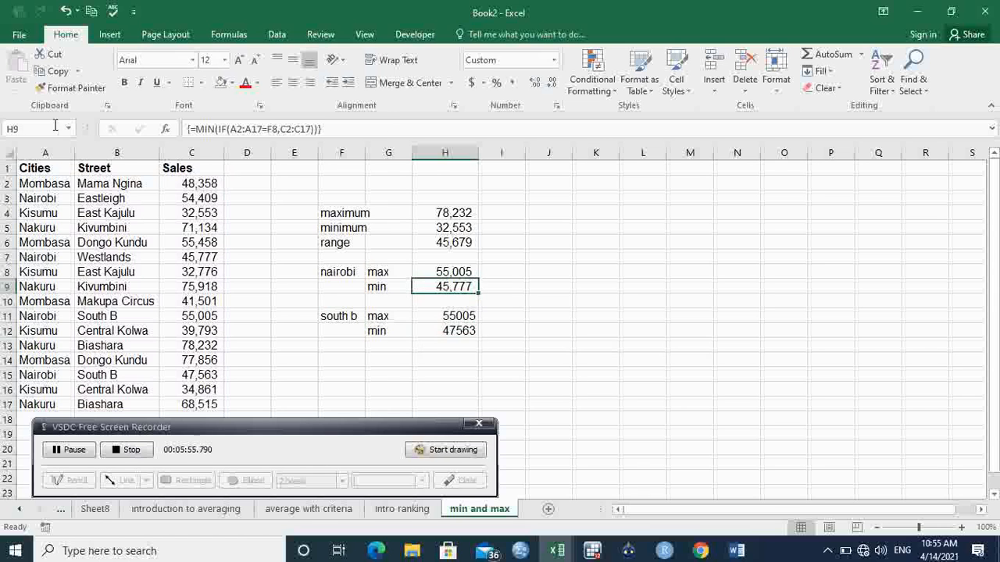
{"action": "left_click", "coordinate": [75, 88]}
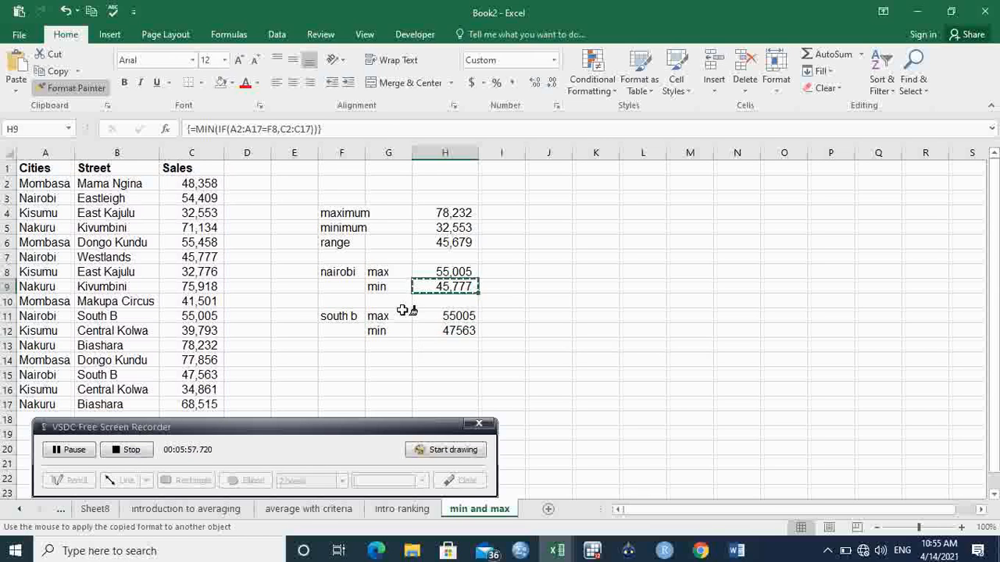
{"action": "left_click_drag", "start_coordinate": [458, 316], "coordinate": [458, 332]}
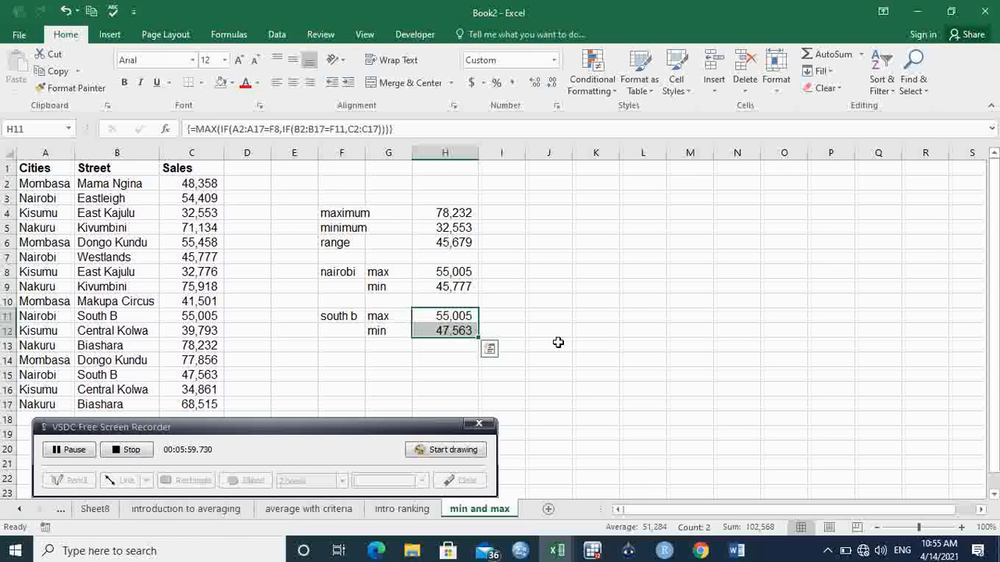
{"action": "left_click", "coordinate": [558, 343]}
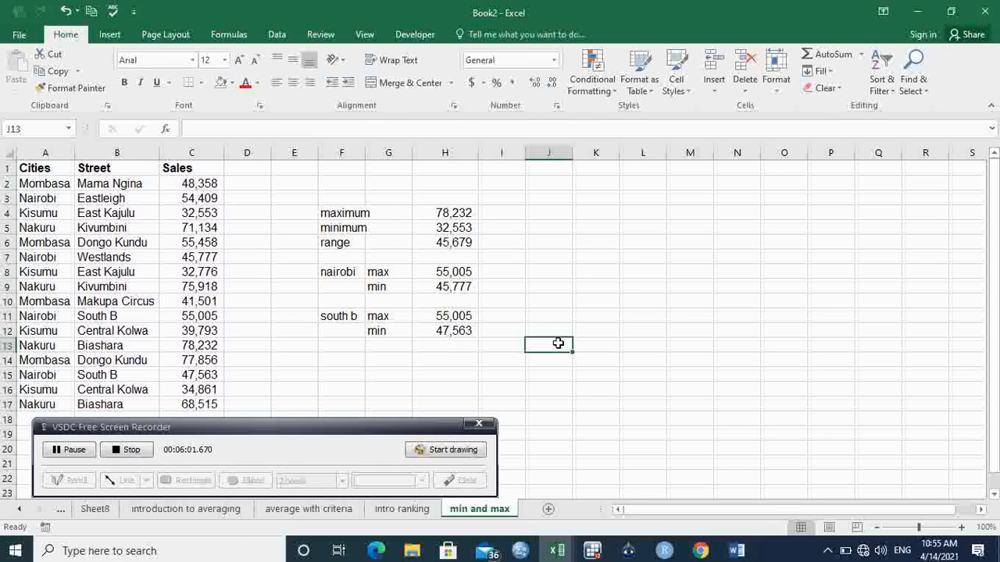